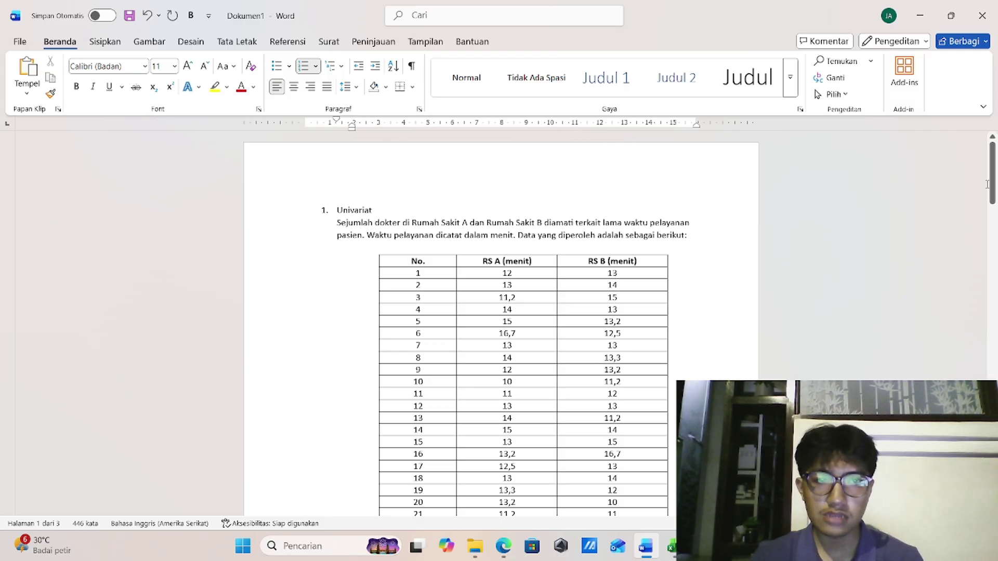
Switch to Excel and copy the RS A and RS B columns with their headers, C2:D32, from the univariat sheet
scroll(991, 181, down, 2)
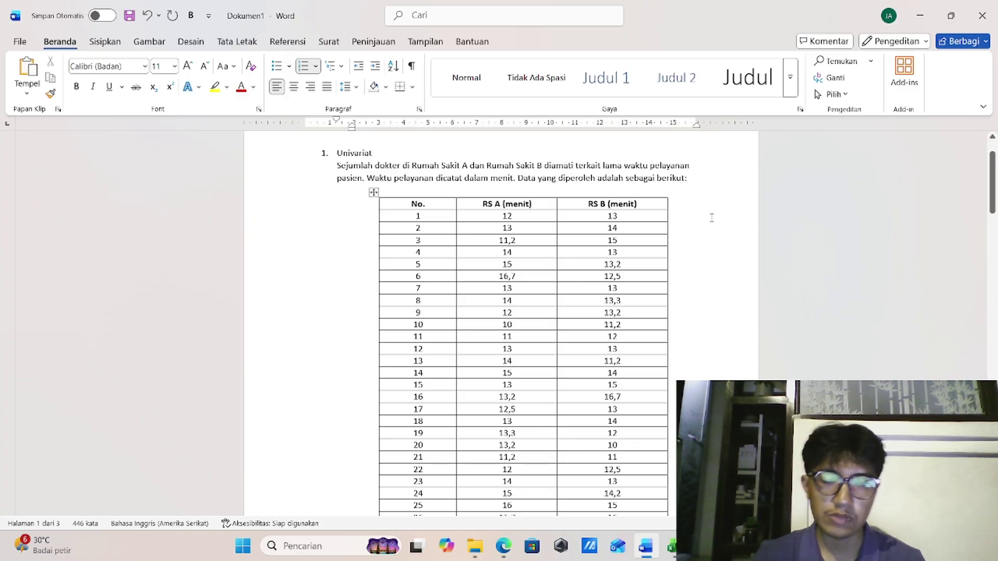
mouse_move(992, 196)
mouse_down()
mouse_move(992, 215)
mouse_move(992, 199)
mouse_up()
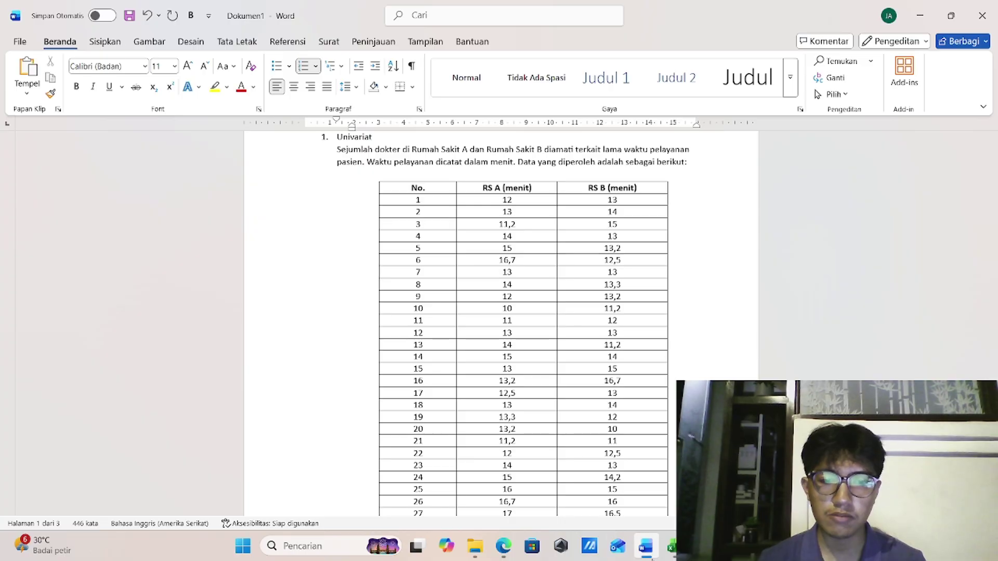
click(670, 546)
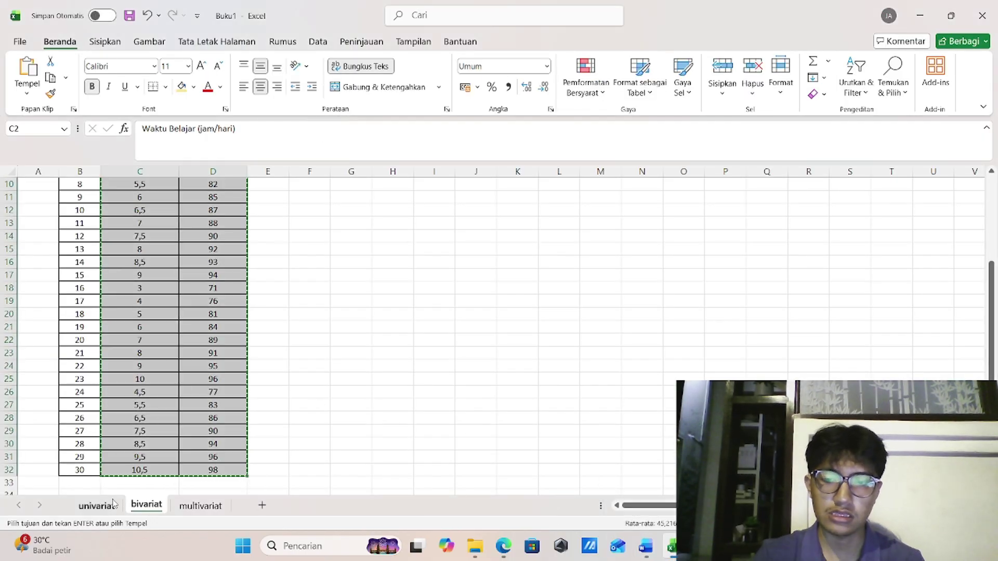
click(97, 505)
click(396, 335)
scroll(396, 335, up, 3)
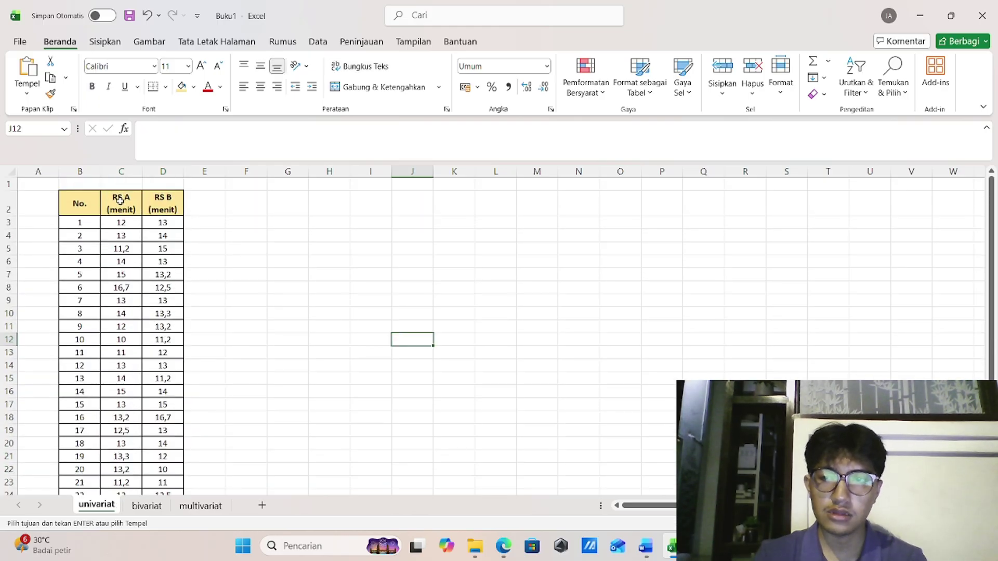
drag(120, 200, 162, 471)
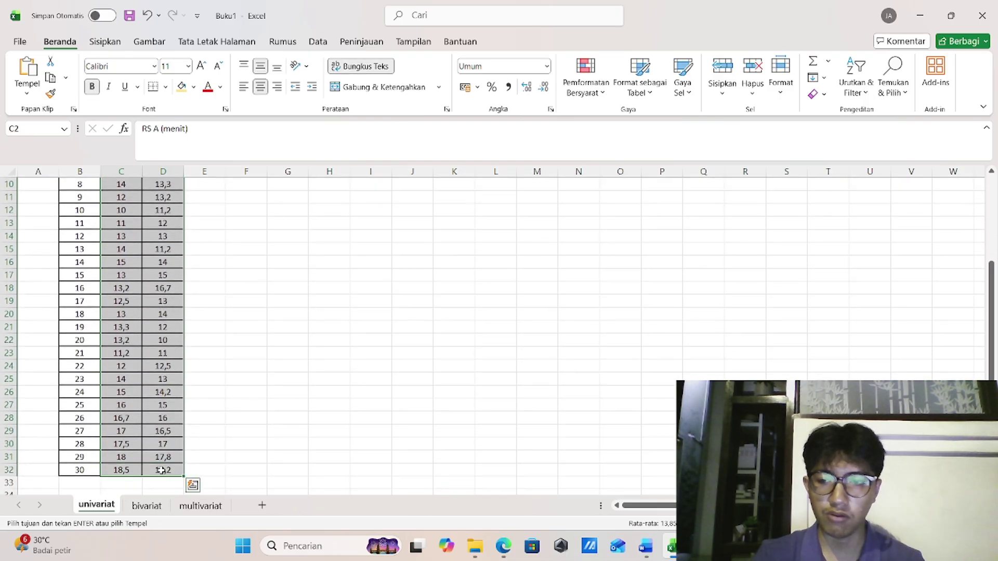
key(ctrl+c)
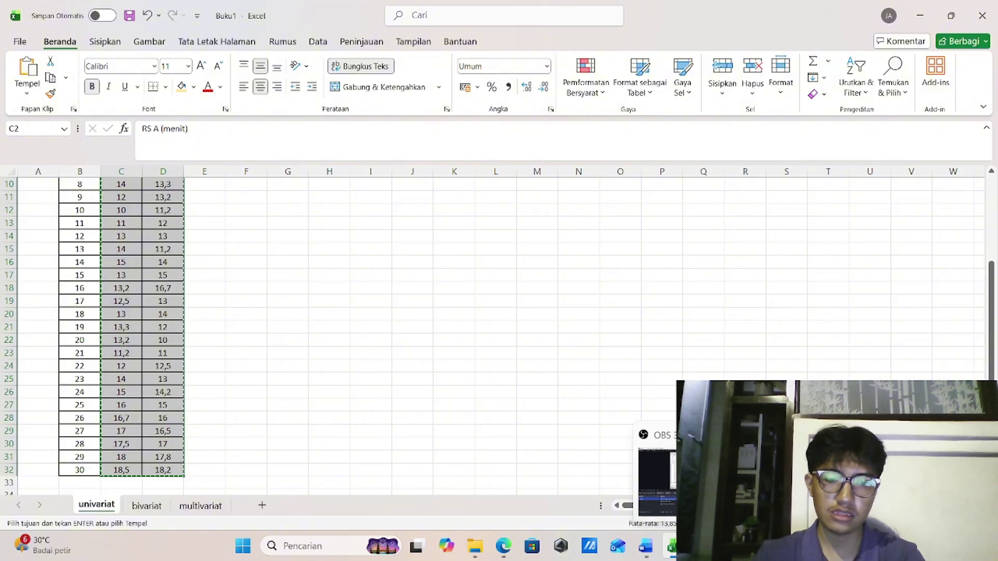
Switch to Minitab and paste the copied data into Worksheet 1, with the headers in the name row from column C1
click(699, 546)
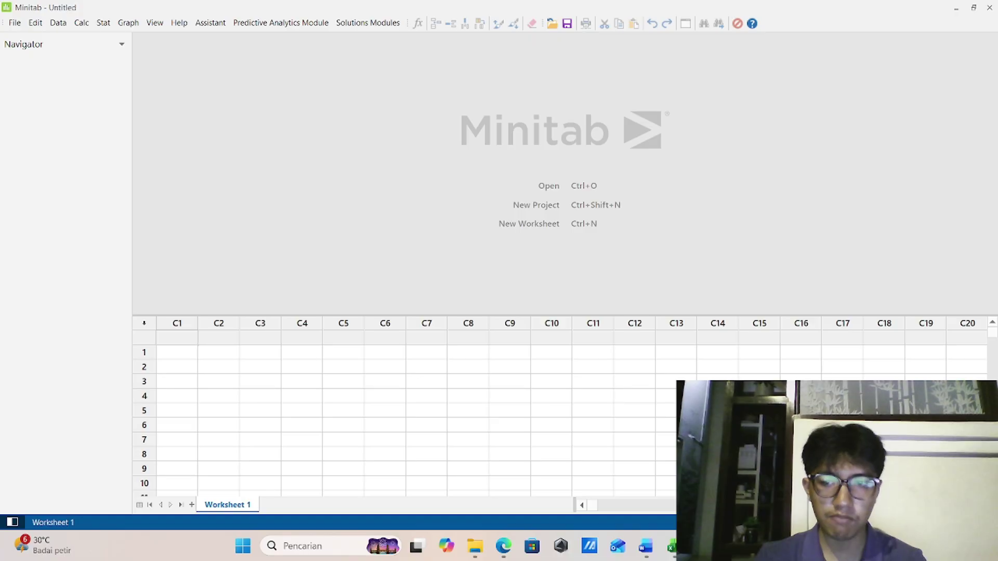
click(196, 338)
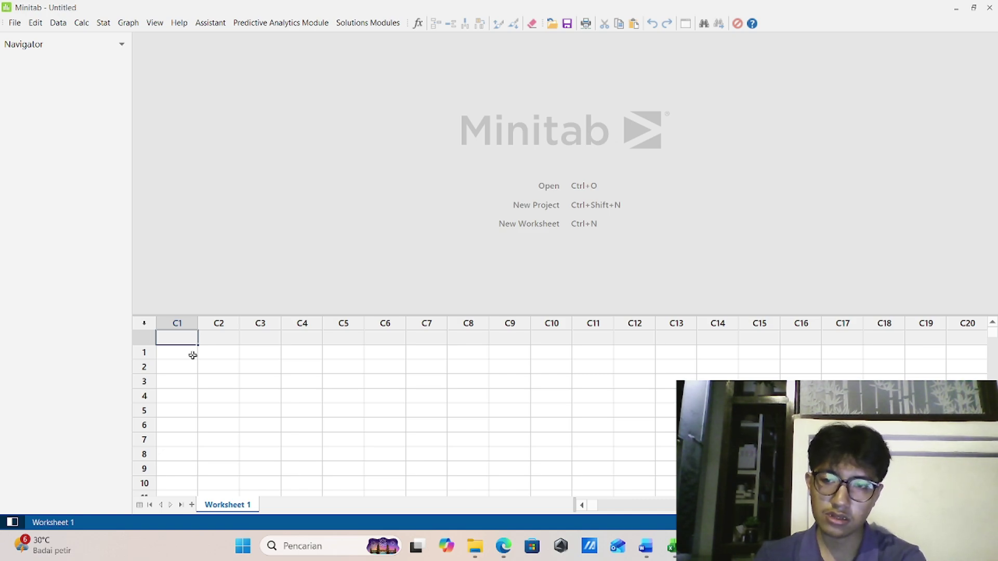
key(ctrl+v)
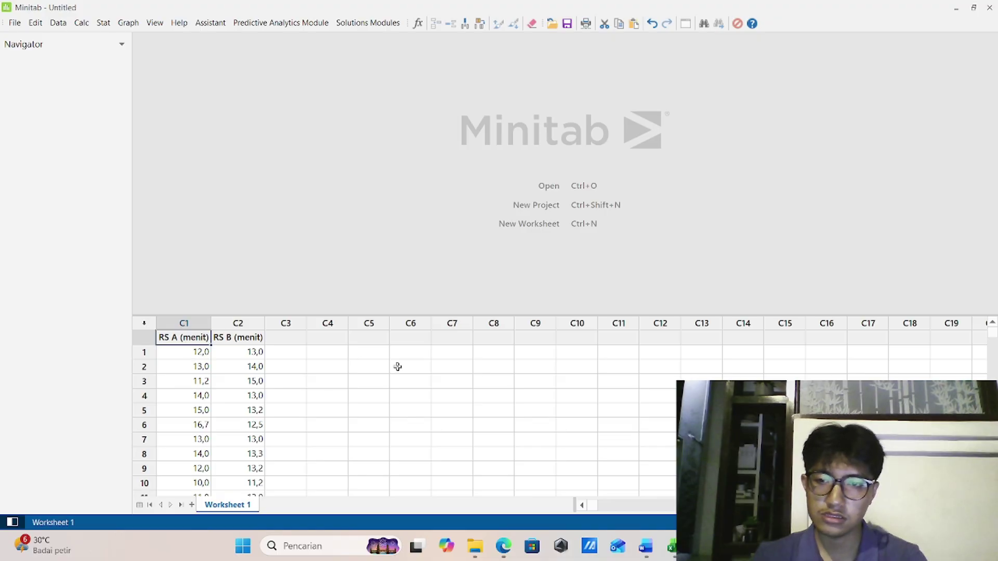
click(398, 367)
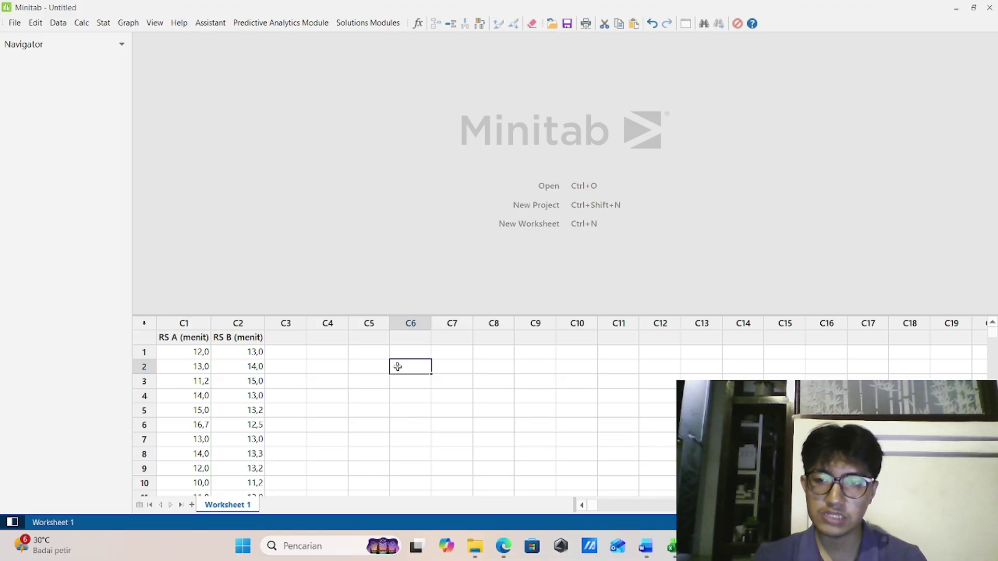
Start Display Descriptive Statistics with RS A (menit) and RS B (menit) as the variables
click(104, 23)
click(127, 23)
click(104, 24)
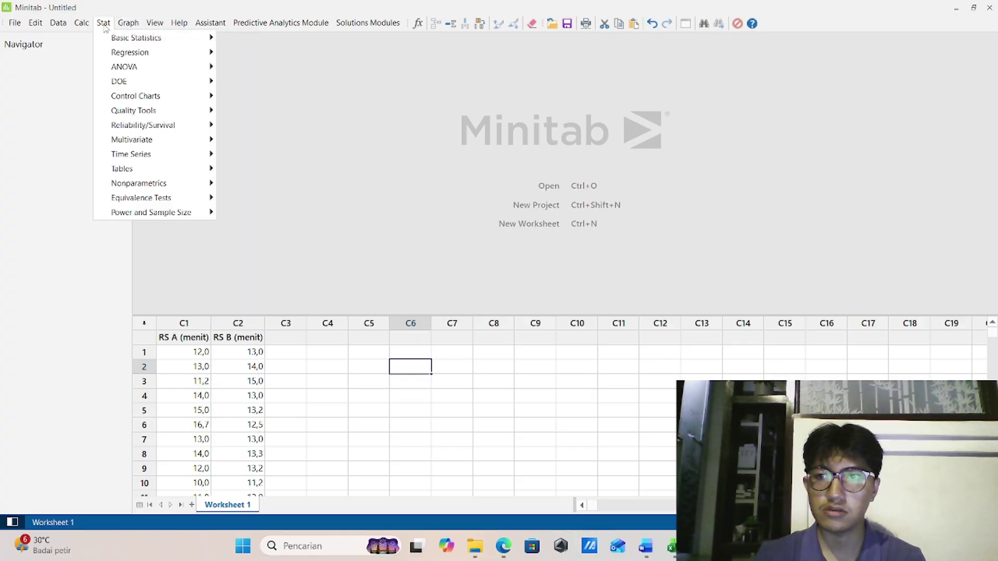
mouse_move(114, 38)
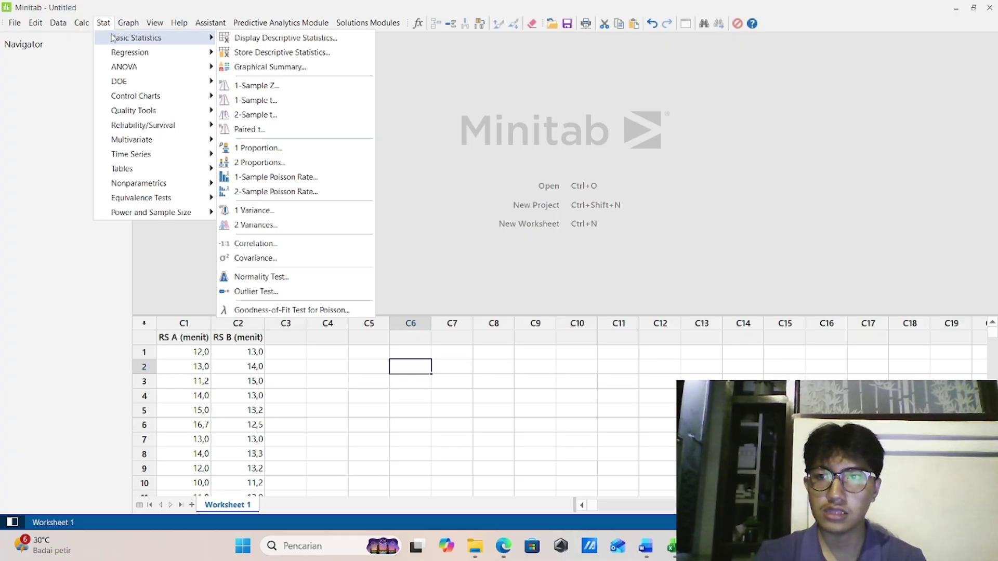
click(245, 39)
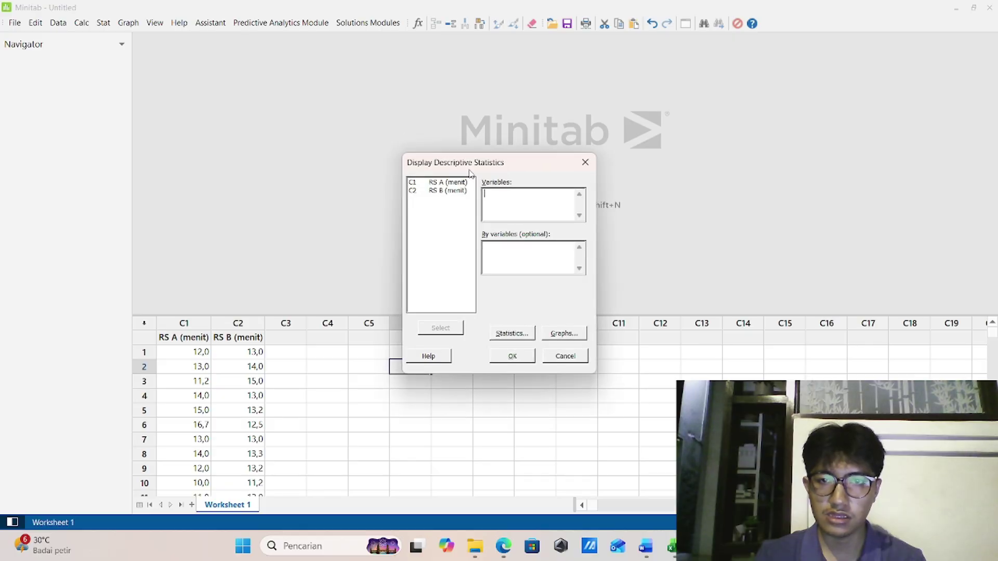
click(448, 181)
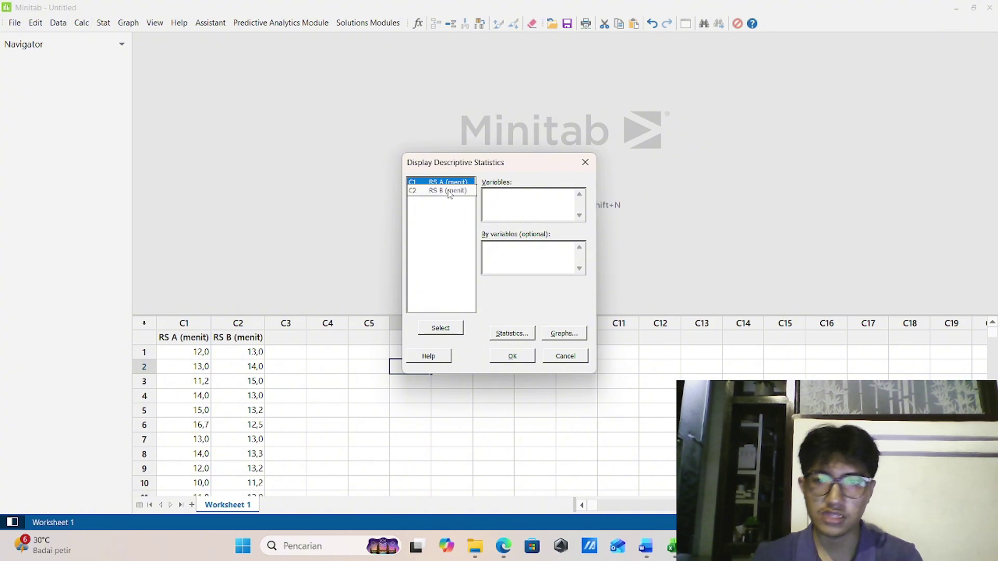
shift+click(449, 191)
click(453, 329)
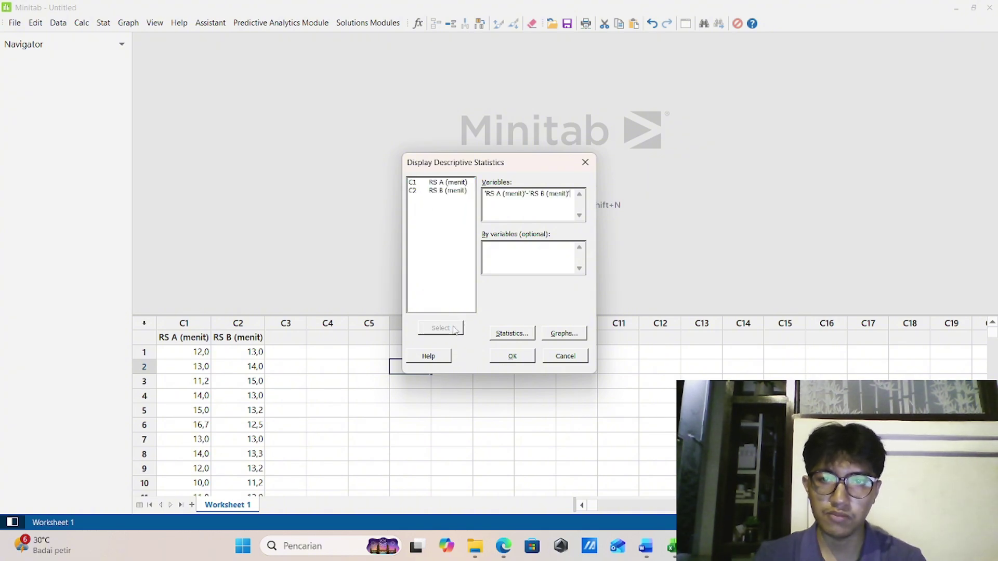
Add variance, mode and skewness to the default statistics and generate the descriptive statistics output
click(512, 334)
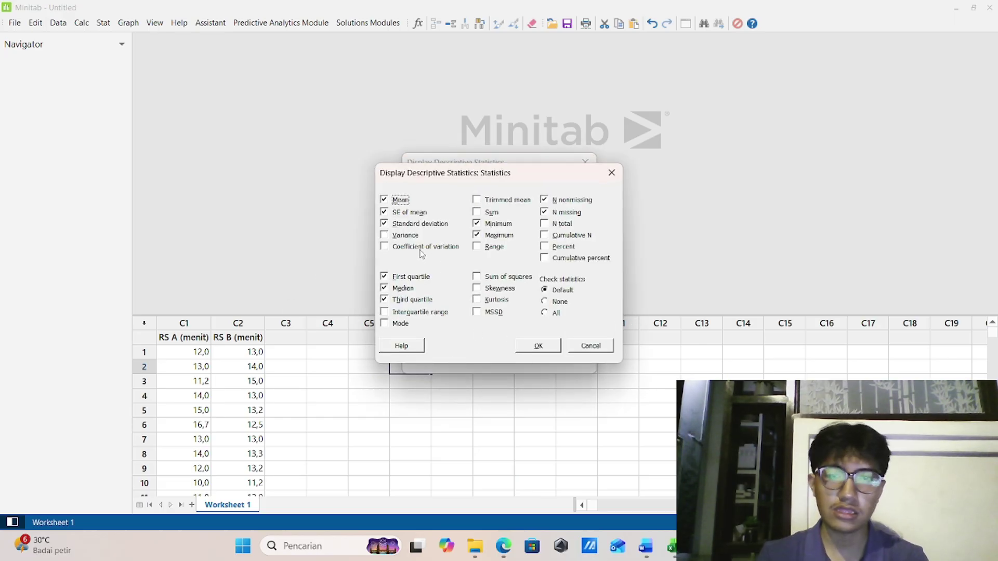
click(386, 238)
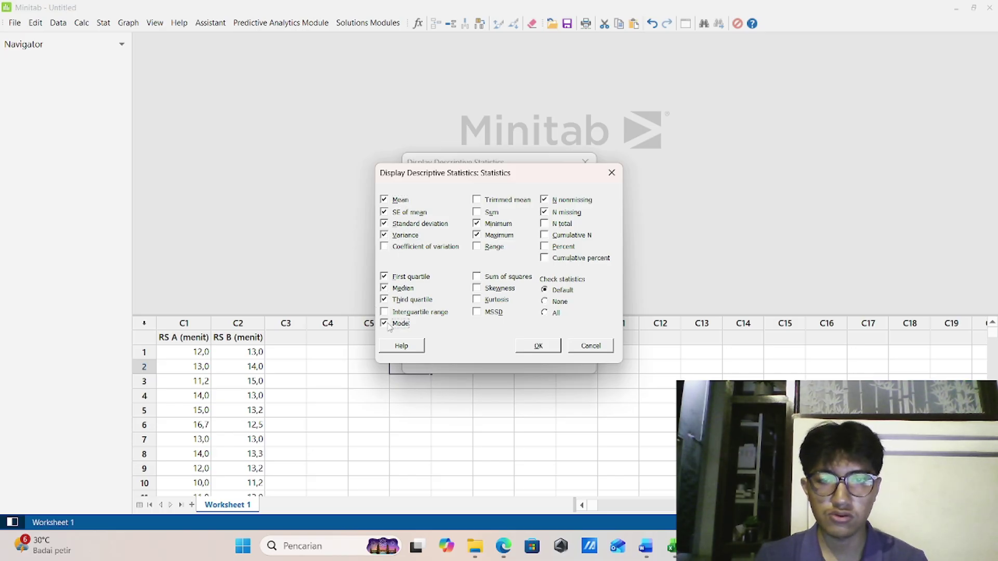
click(479, 293)
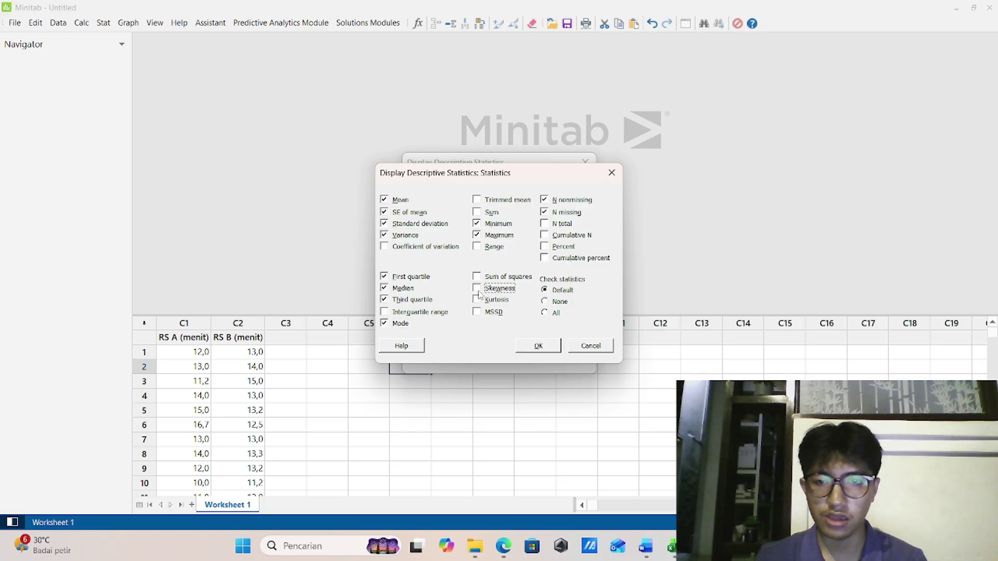
click(539, 346)
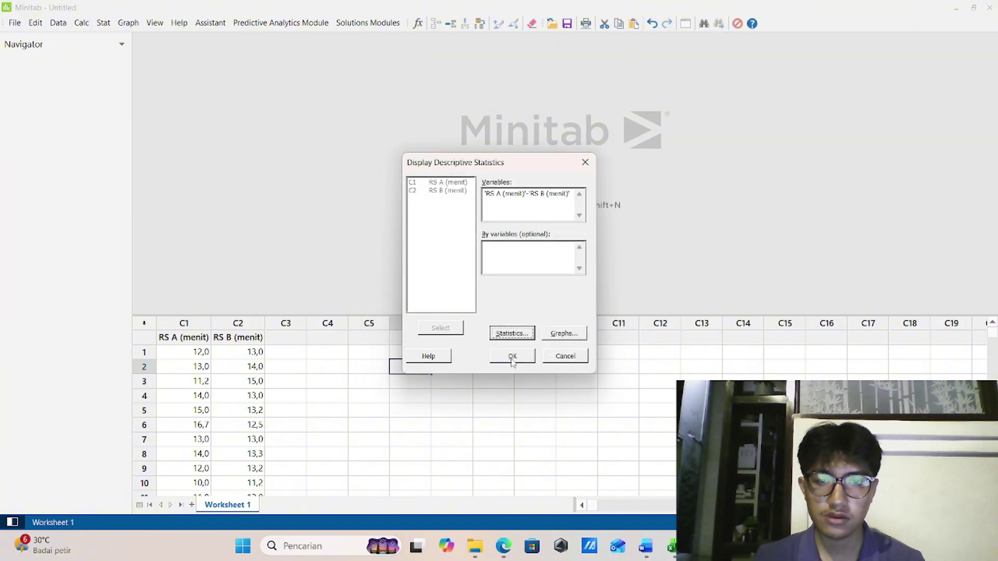
click(512, 357)
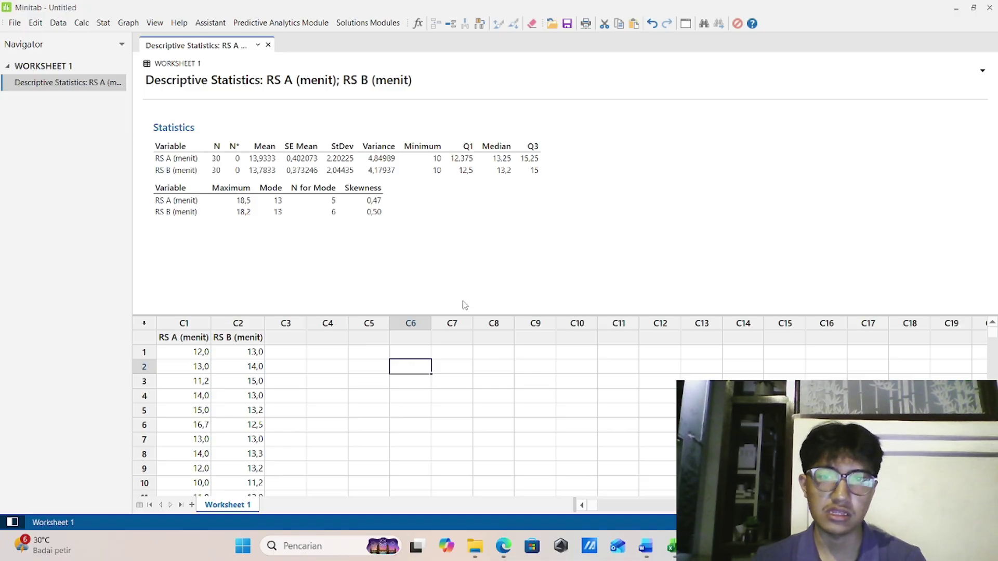
Create a simple histogram of RS A (menit) and view the whole graph
click(126, 25)
click(190, 147)
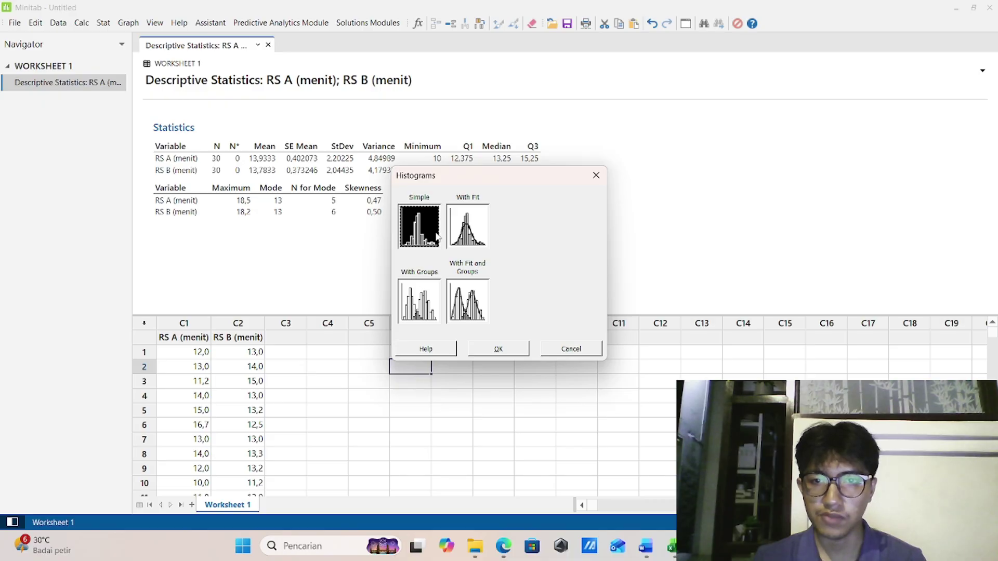
click(507, 353)
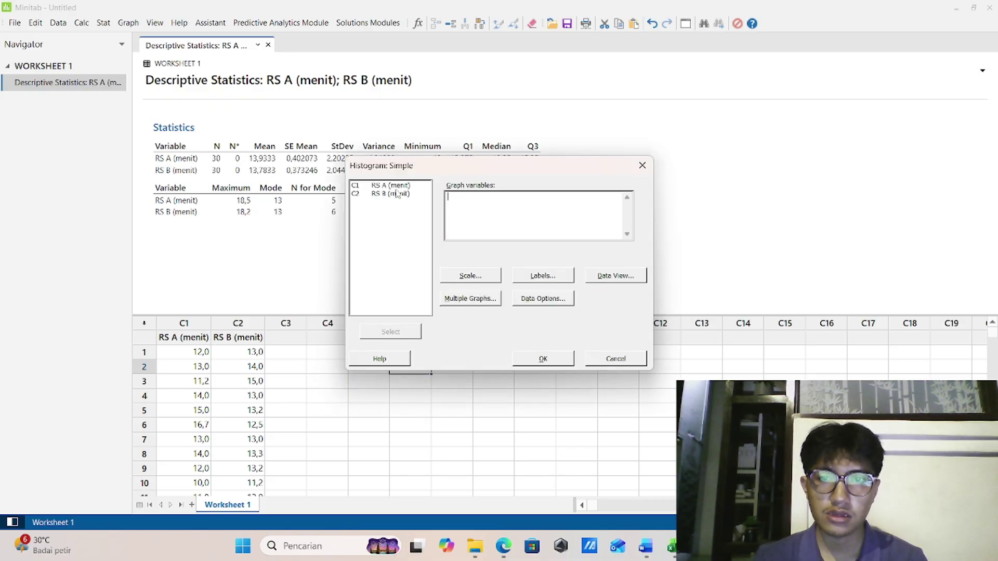
click(392, 185)
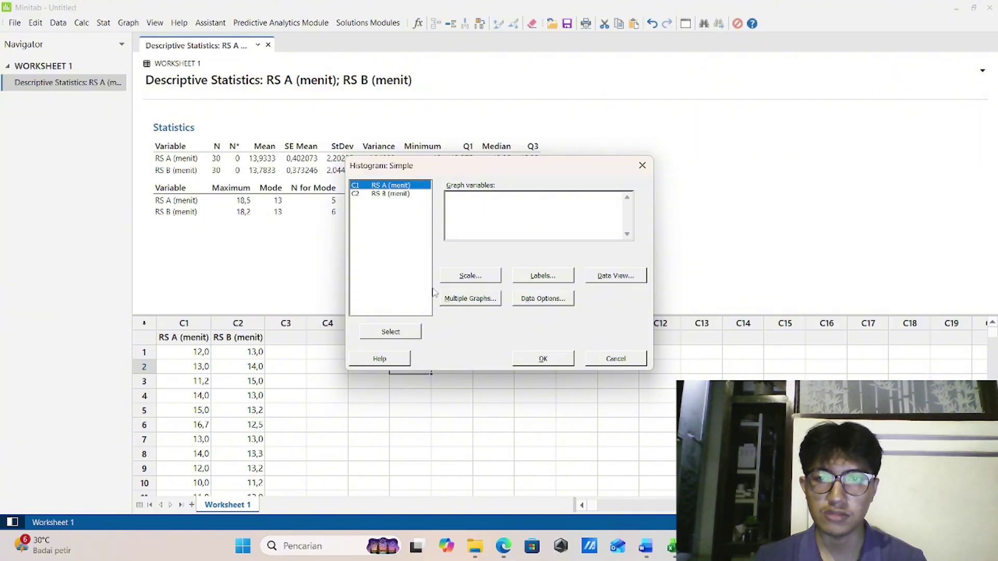
click(399, 336)
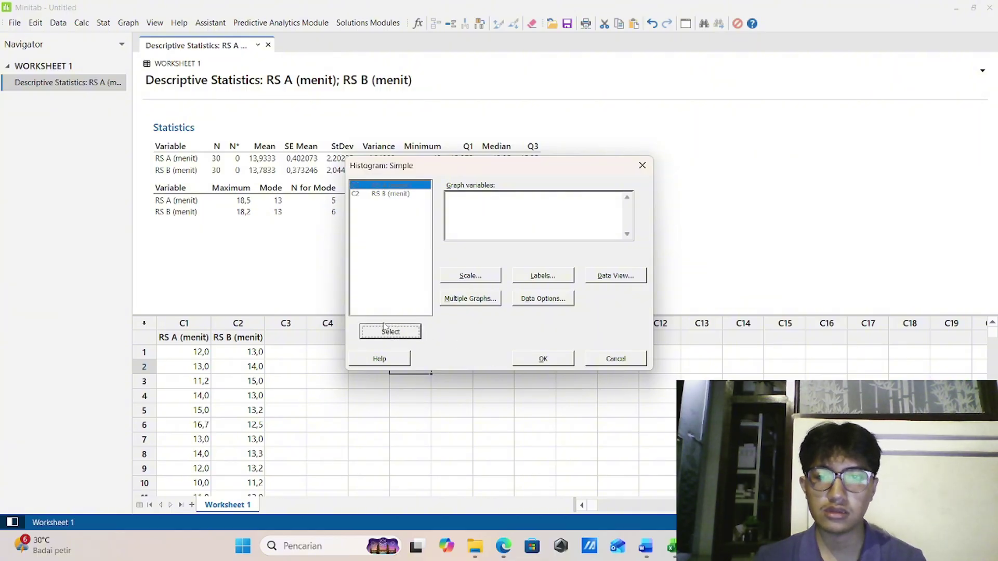
click(543, 359)
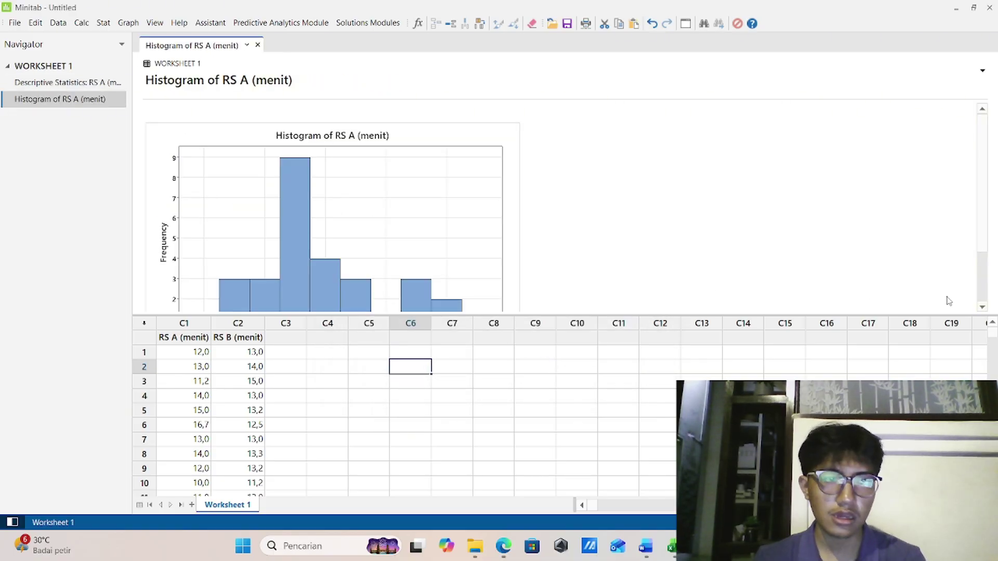
drag(981, 196, 989, 274)
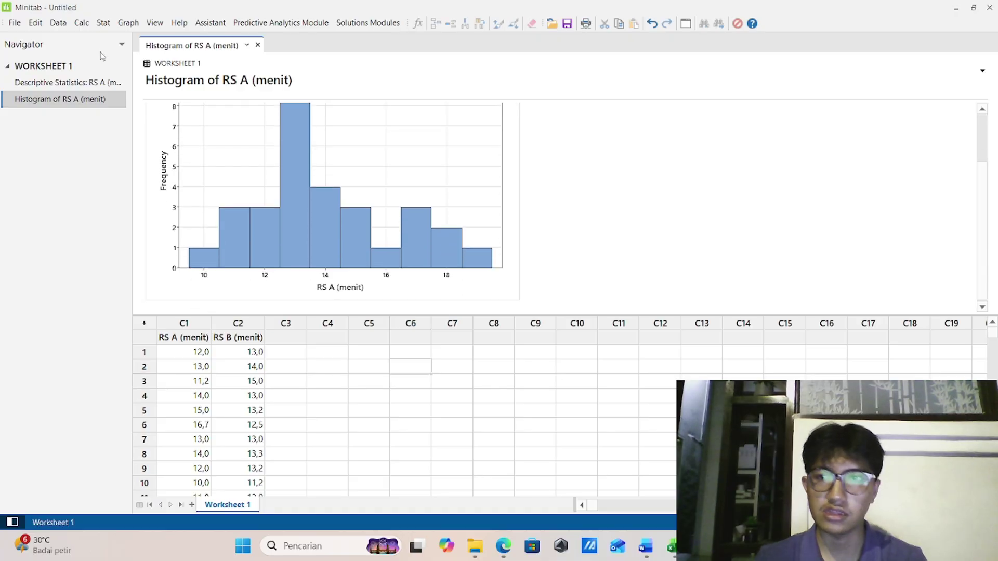
Create a simple histogram with RS B (menit) as the graph variable and return to the descriptive statistics output
click(129, 23)
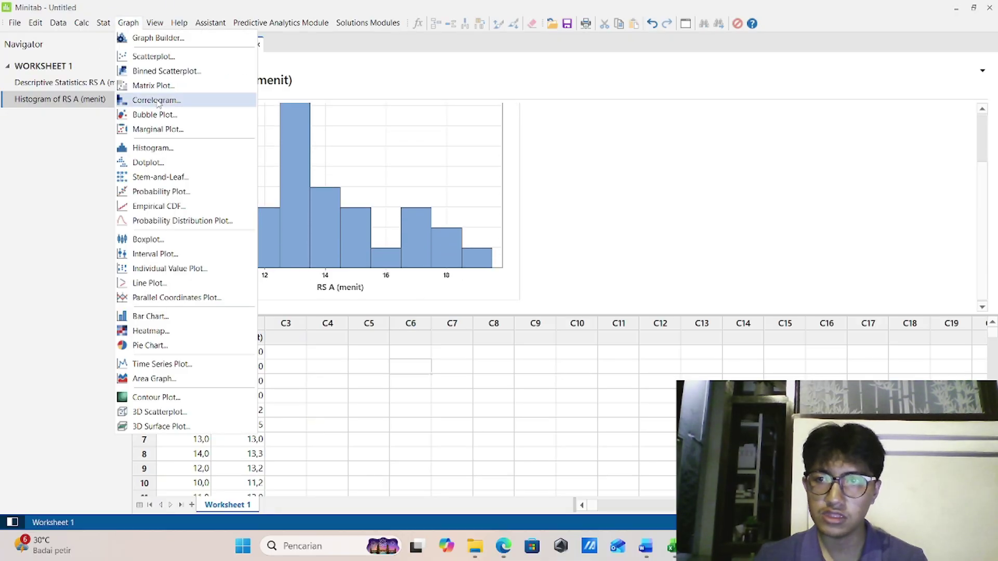
click(165, 149)
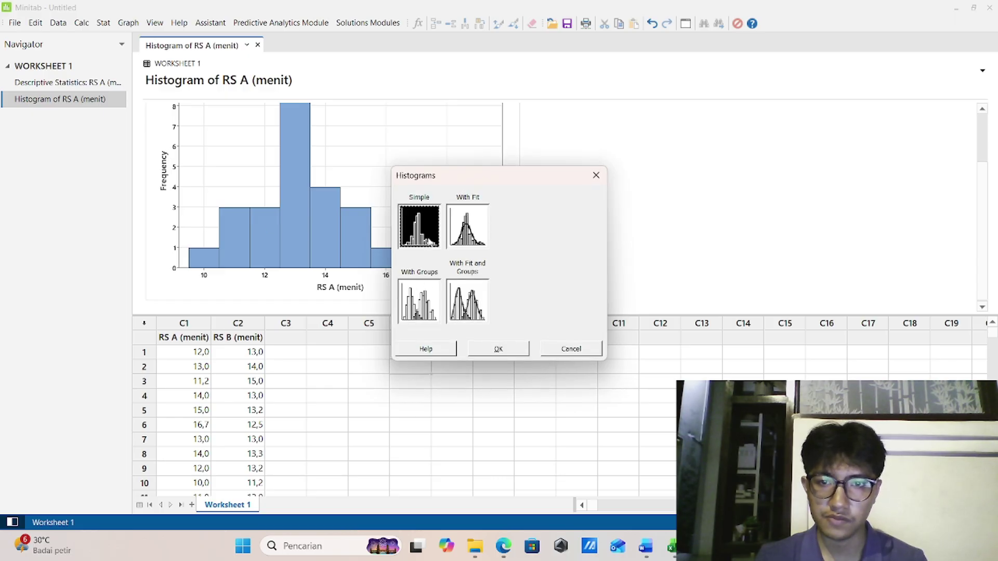
click(498, 348)
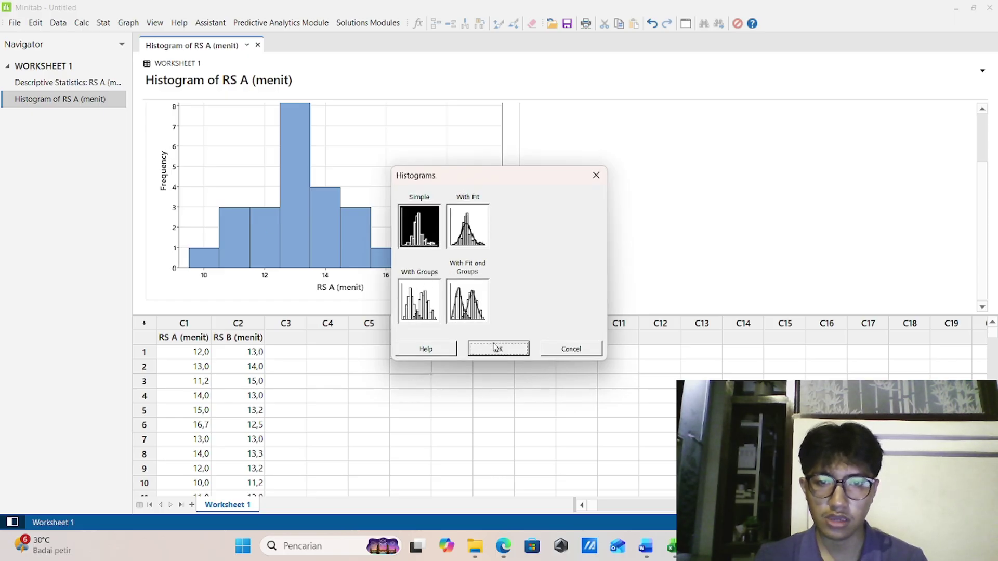
click(391, 194)
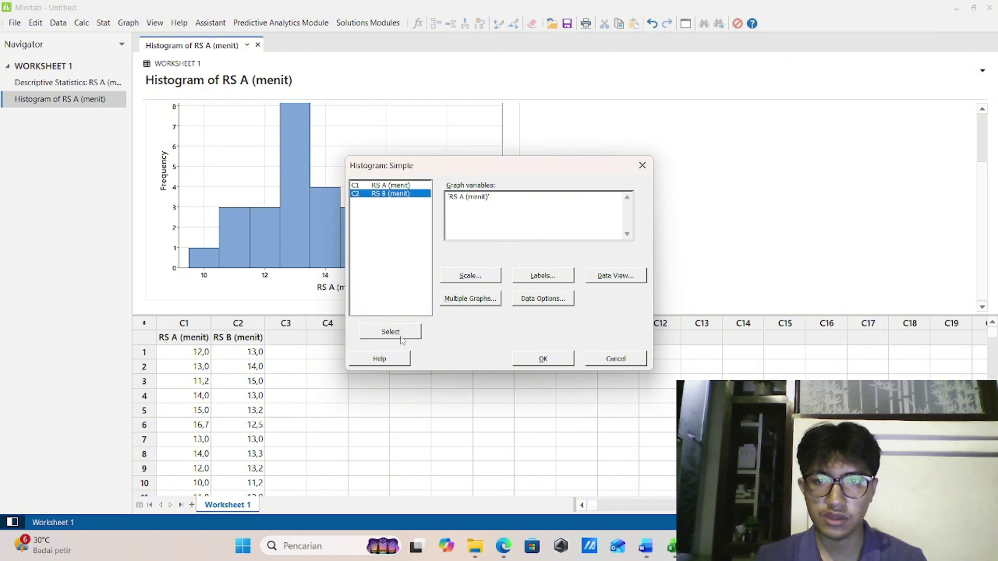
click(400, 337)
click(556, 360)
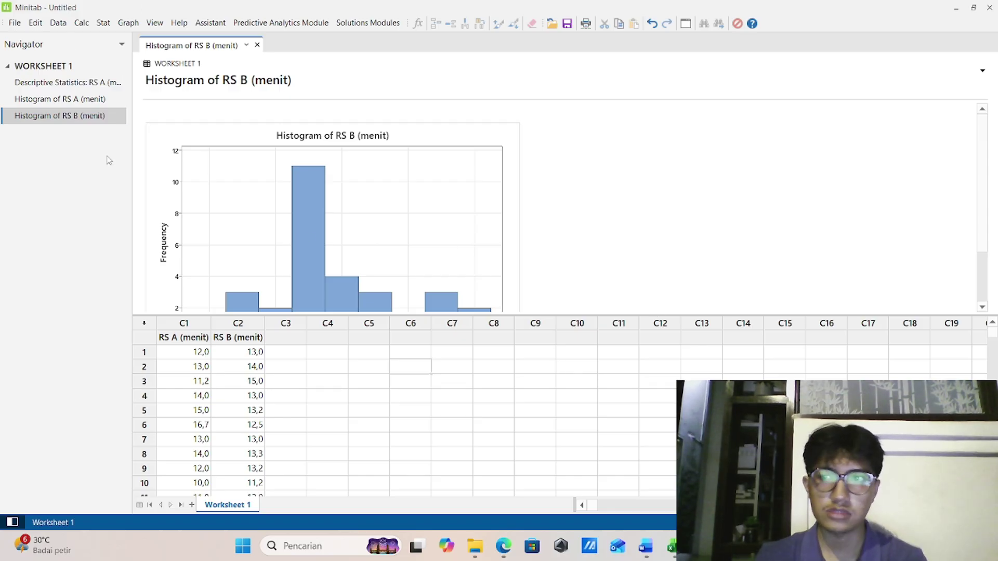
click(60, 84)
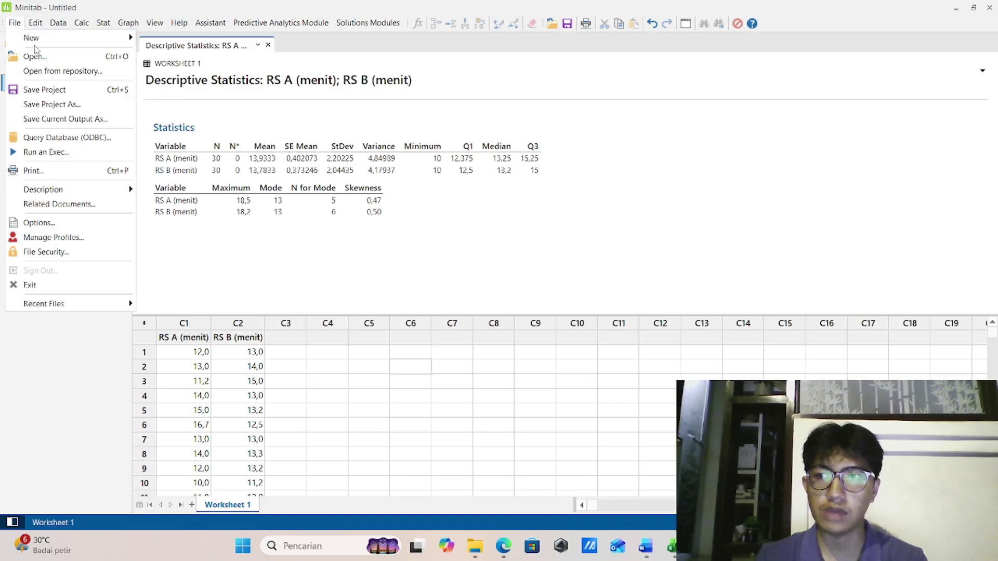
mouse_move(36, 38)
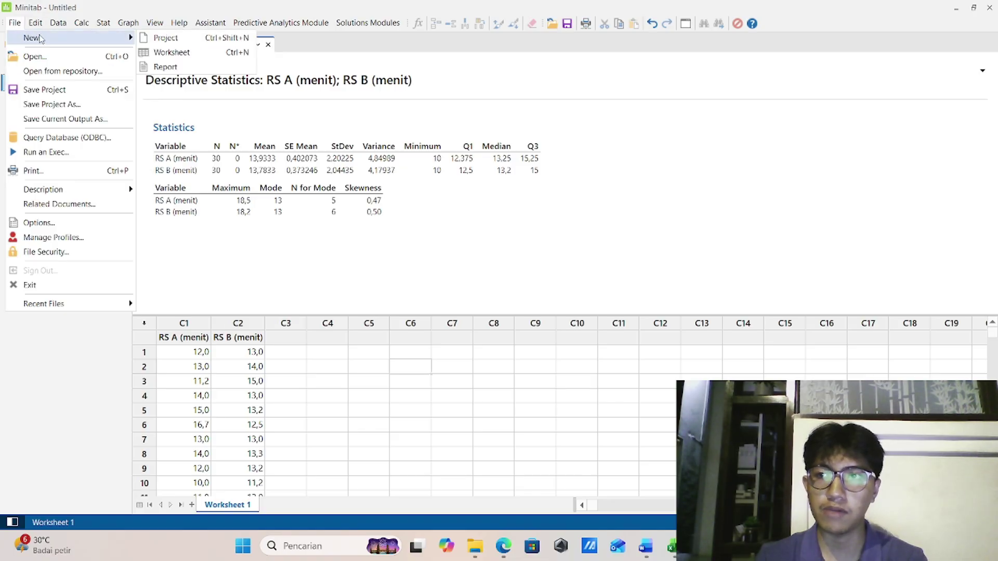
click(186, 40)
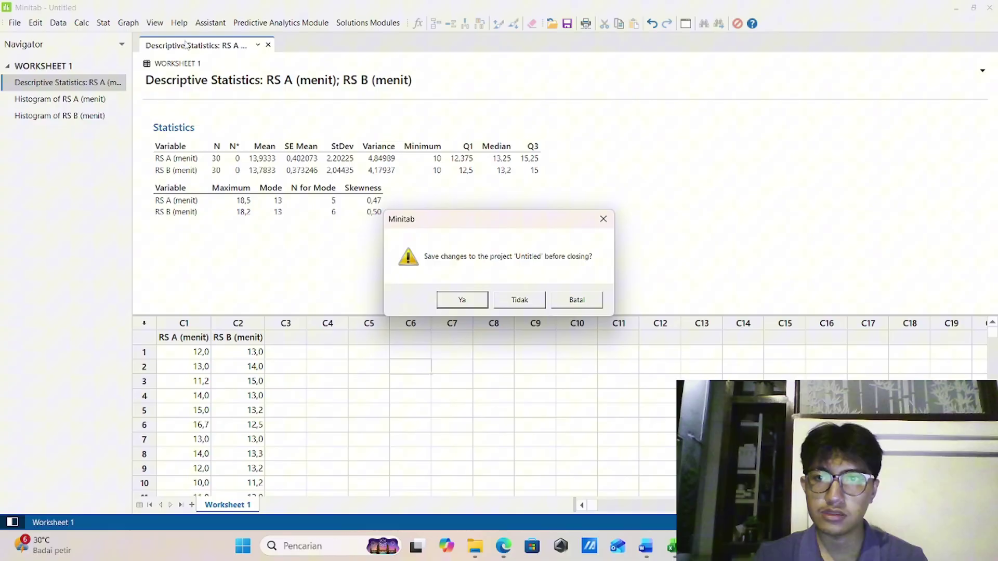
click(604, 218)
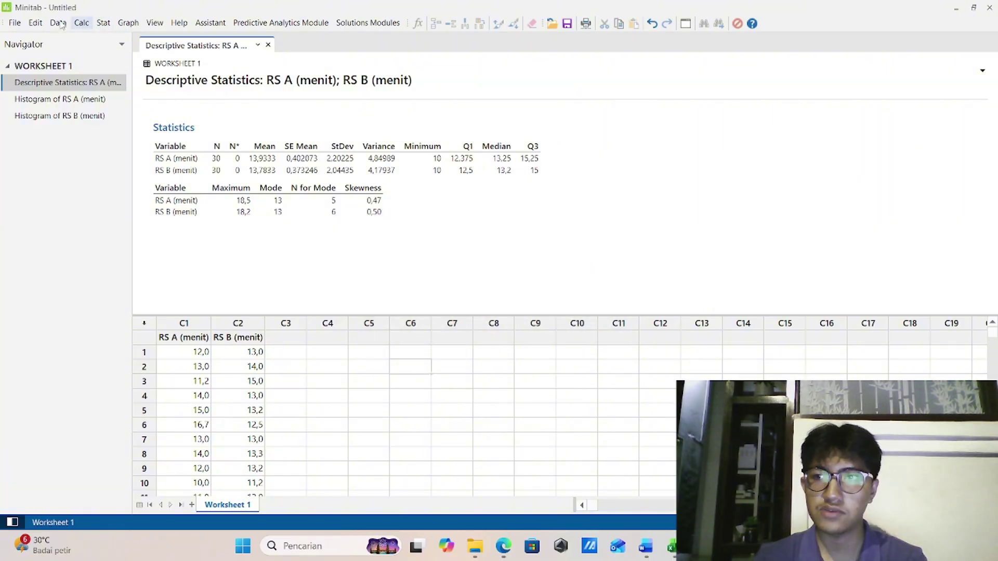
Save the project as univariat in the Unduhan folder
click(15, 23)
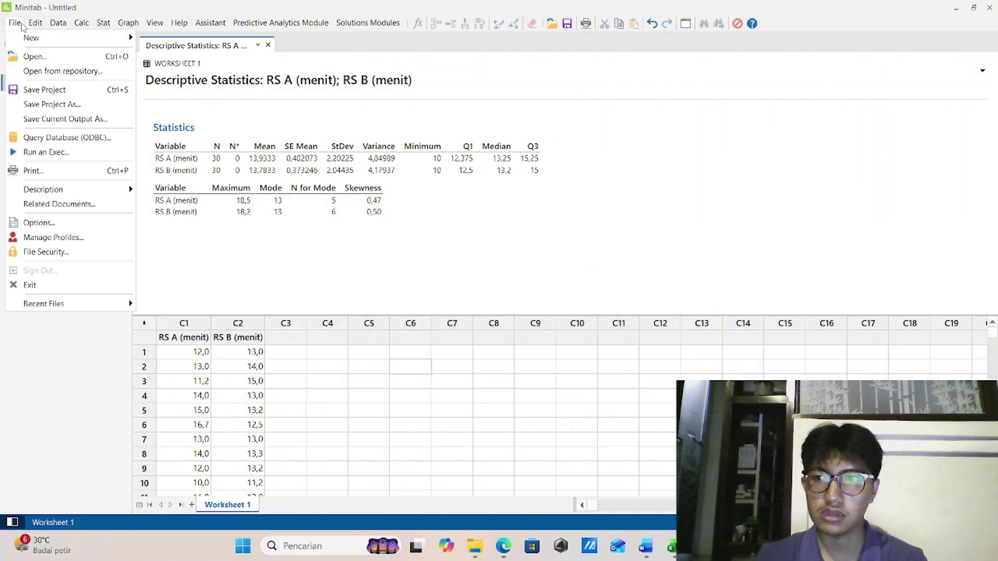
click(83, 90)
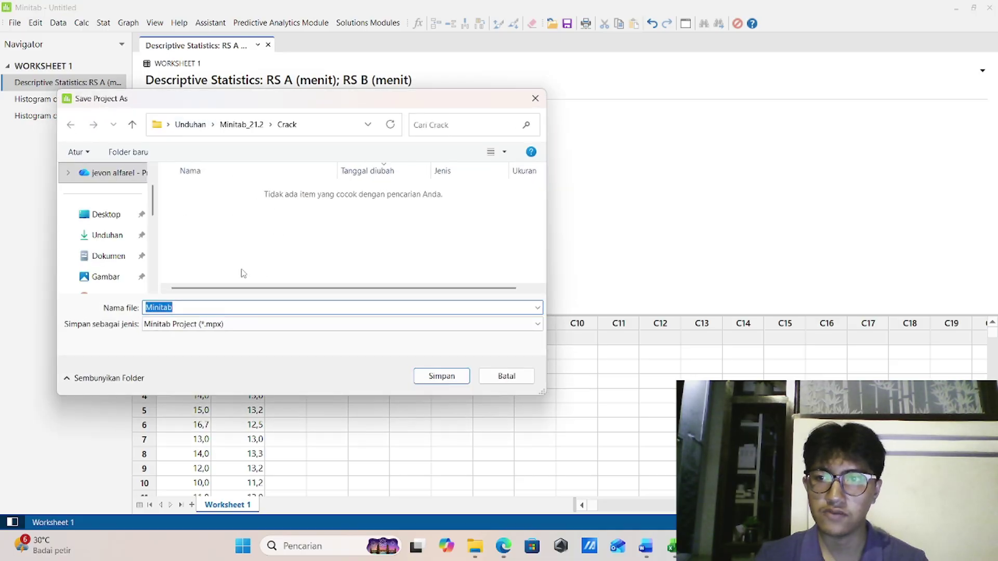
click(107, 235)
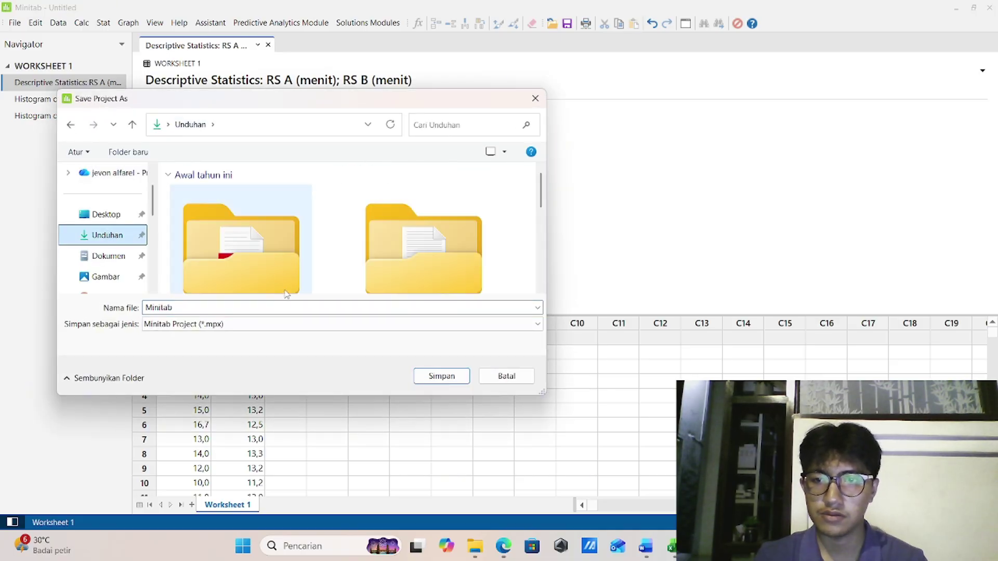
double_click(173, 308)
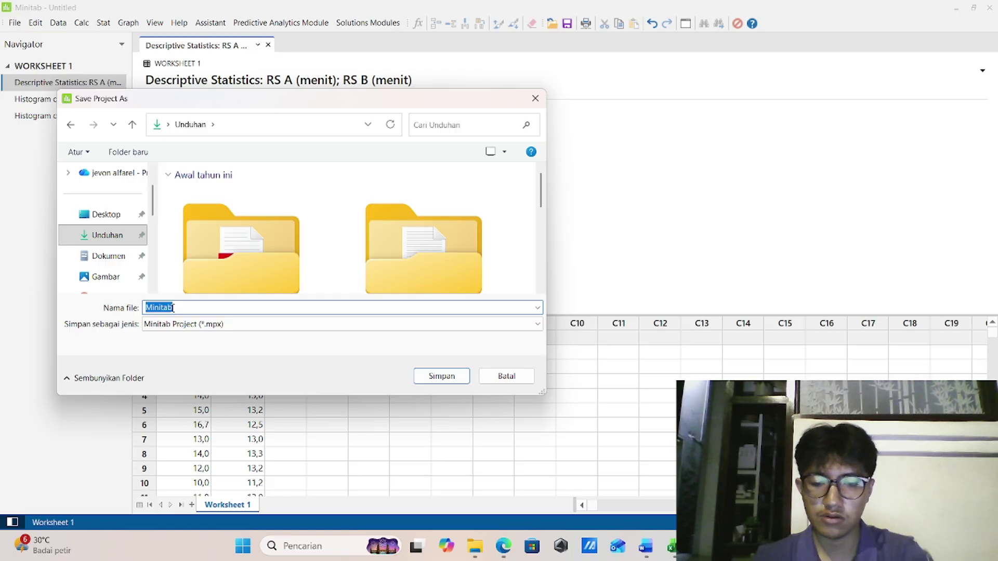
text(univ)
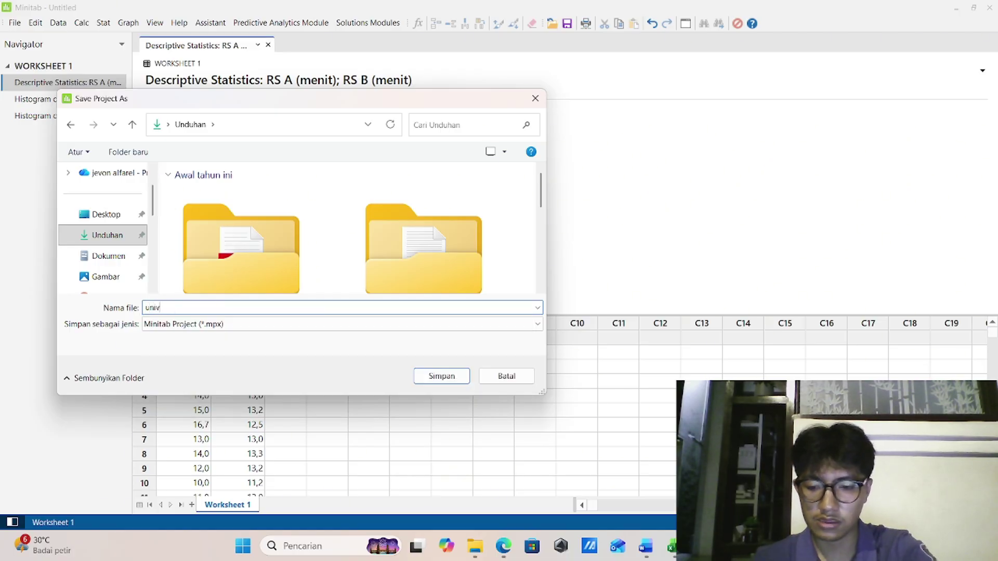
text(ariat)
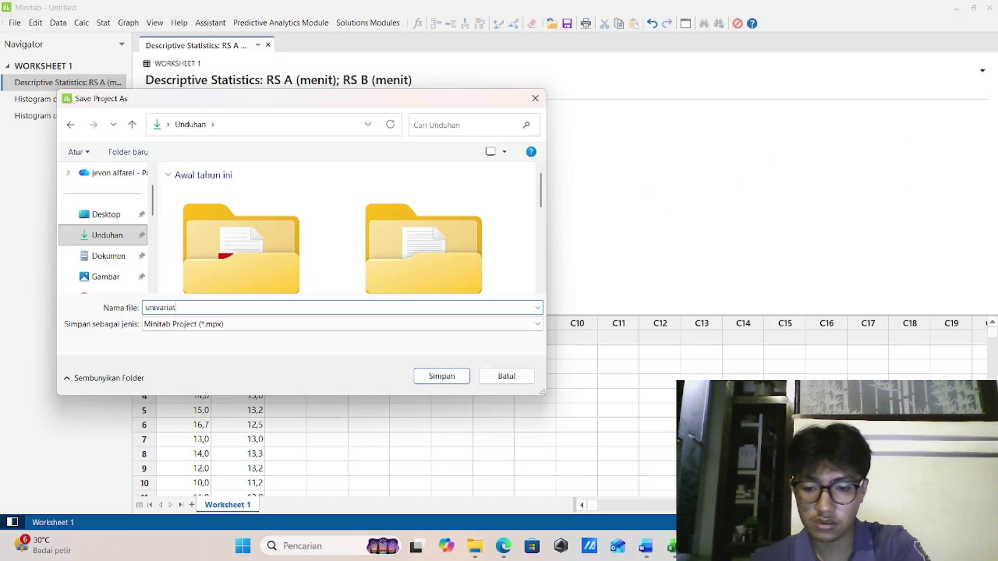
key(Return)
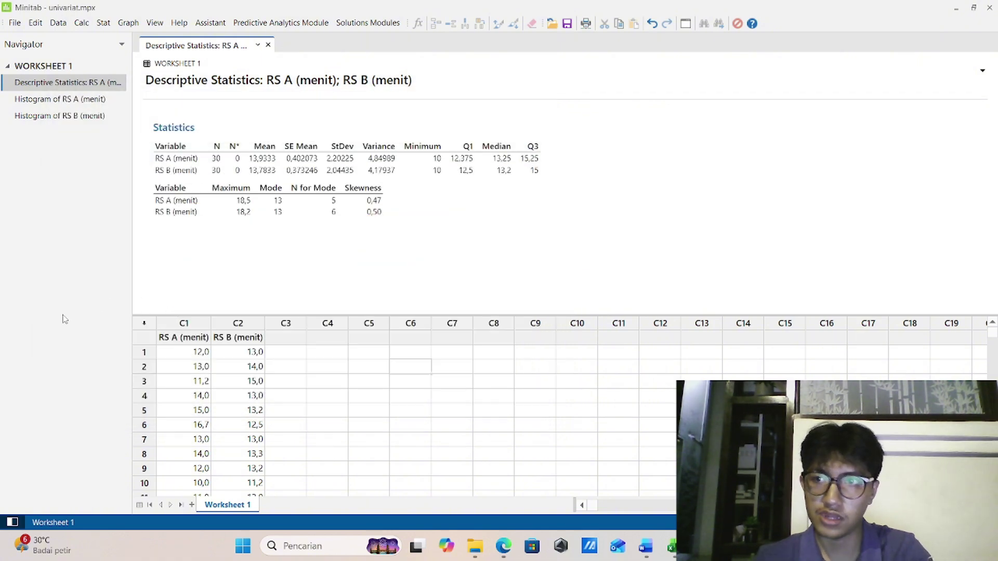
Create a new, empty Minitab project
click(14, 23)
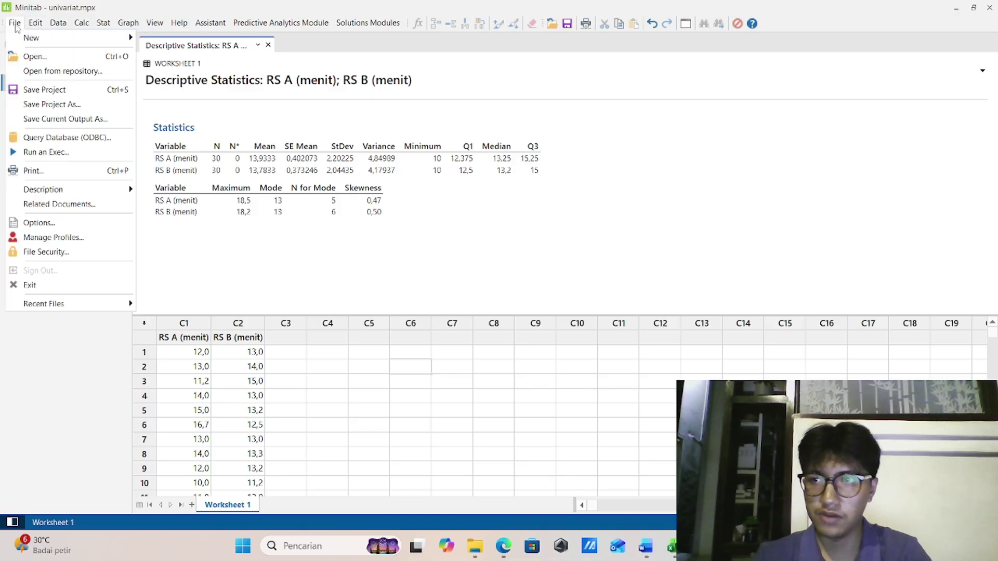
mouse_move(27, 37)
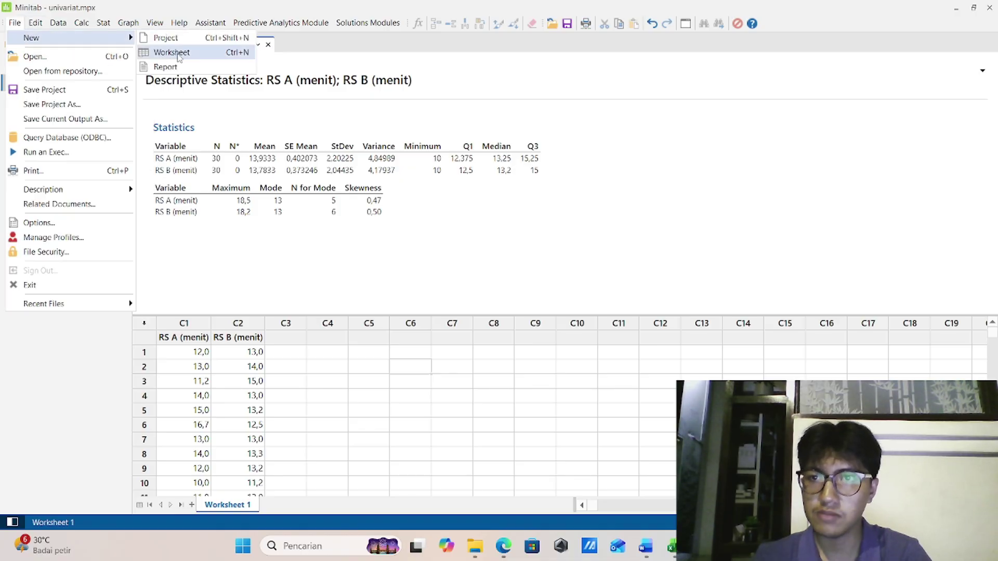
click(165, 38)
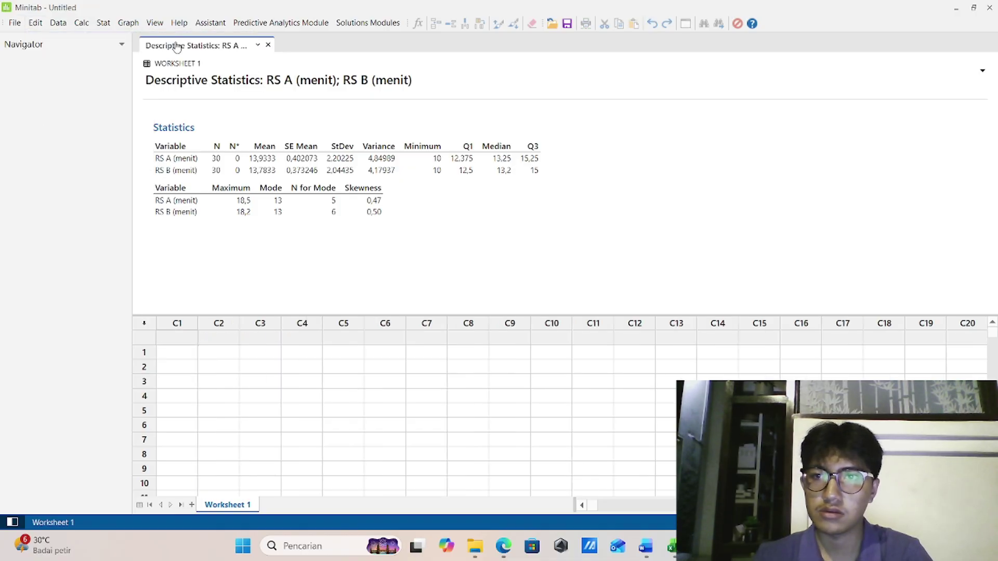
Switch to the Word document and read the Bivariat problem on study time and exam scores, including its data table
mouse_move(645, 546)
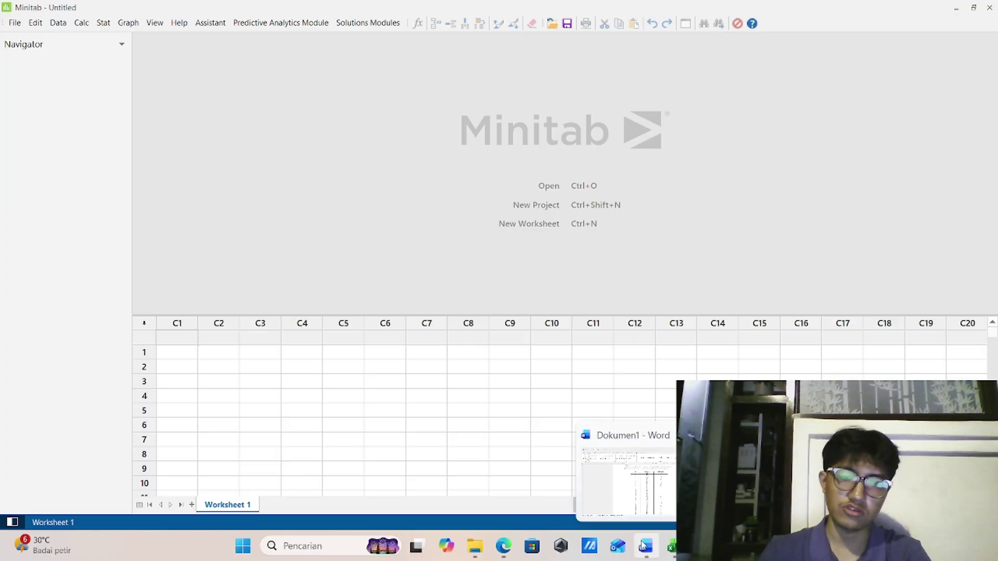
click(643, 489)
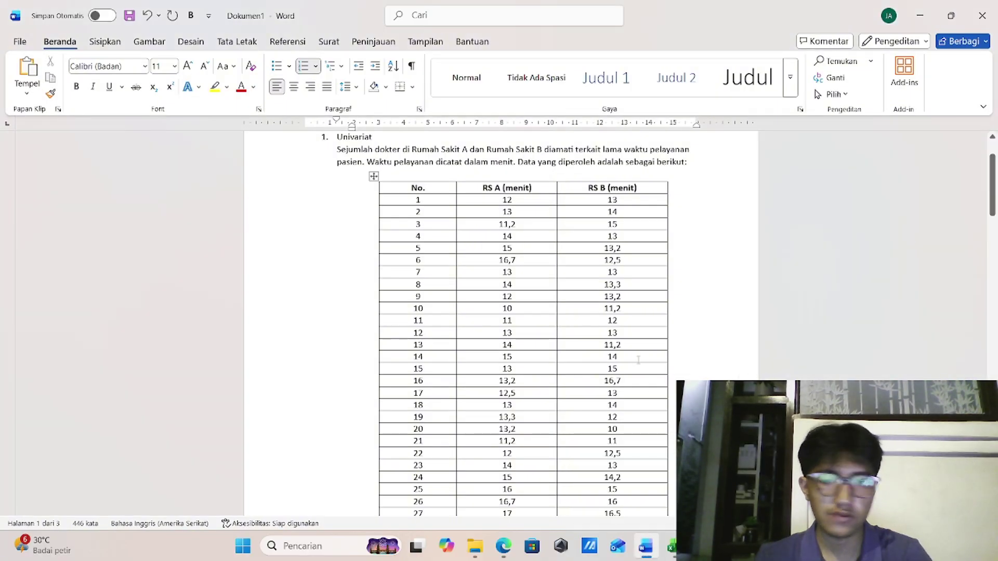
scroll(639, 356, down, 3)
click(638, 360)
scroll(638, 359, down, 10)
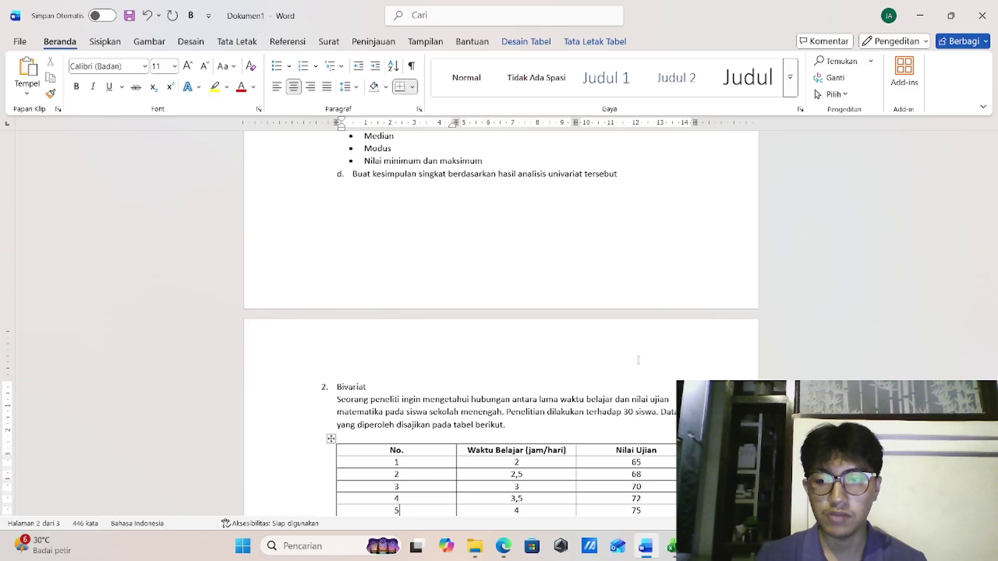
key(Down)
key(Down)
key(Down)
key(Down)
key(Down)
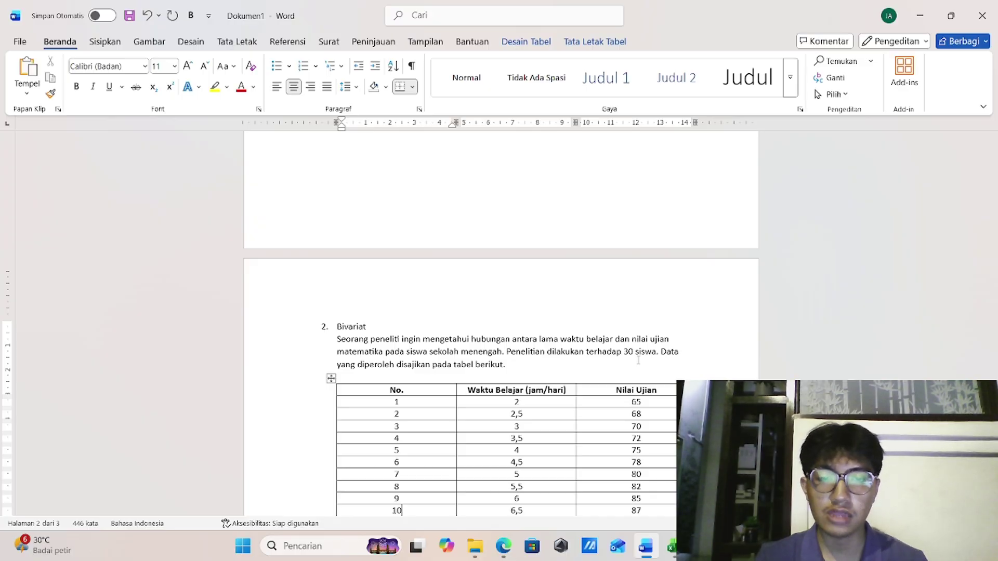
scroll(639, 359, down, 2)
scroll(637, 358, down, 2)
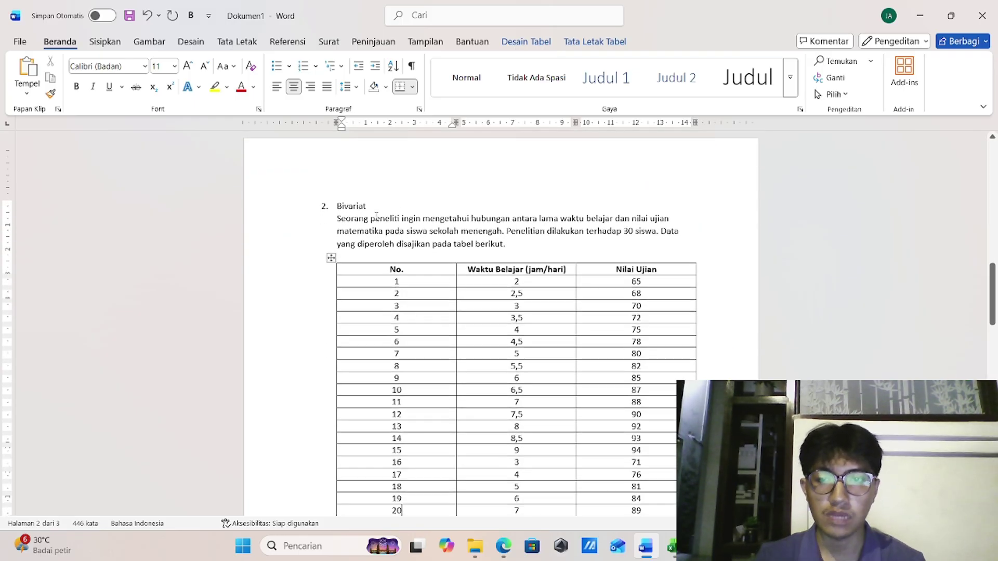
click(336, 222)
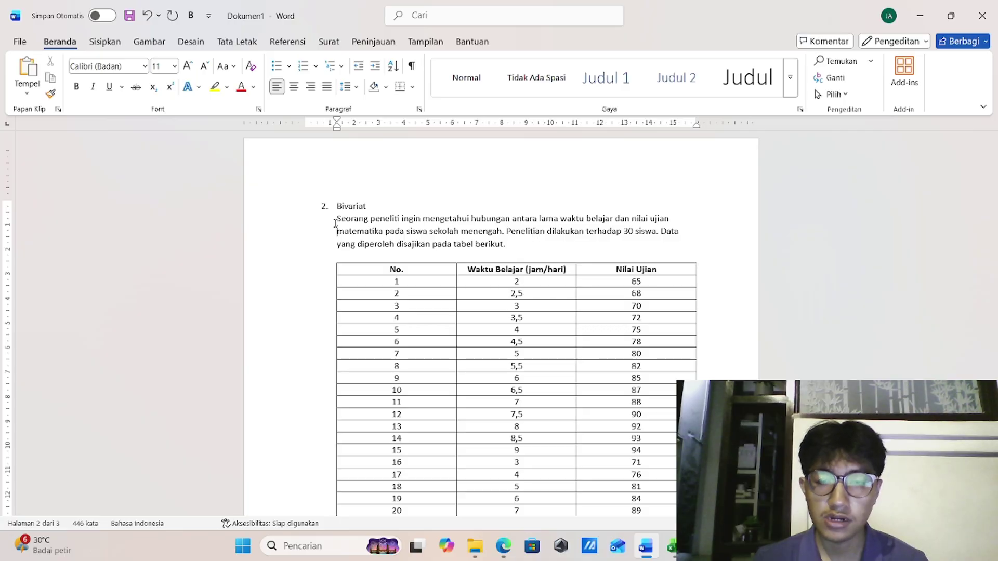
key(Down)
key(Down)
key(Down)
key(Down)
key(Down)
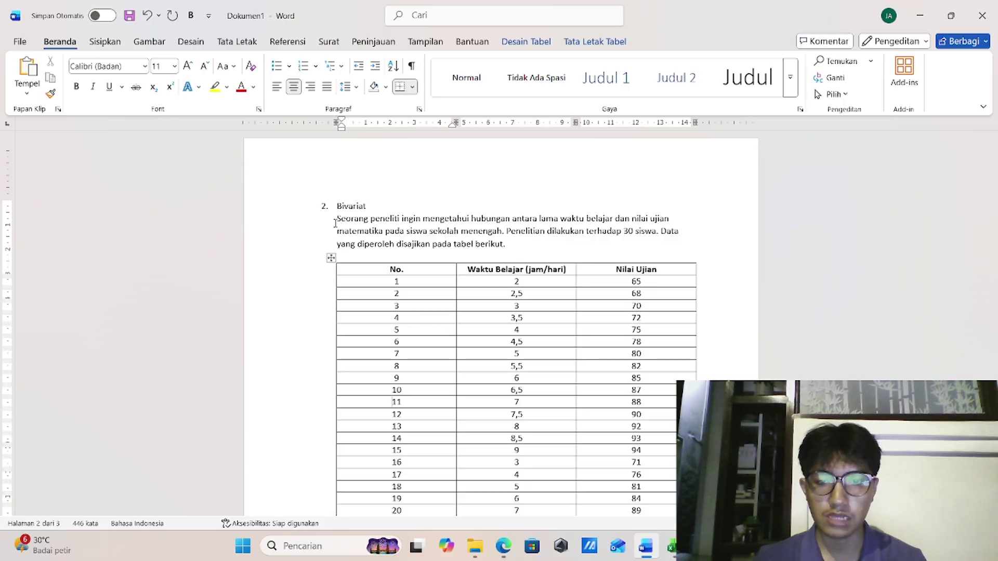
scroll(335, 224, down, 1)
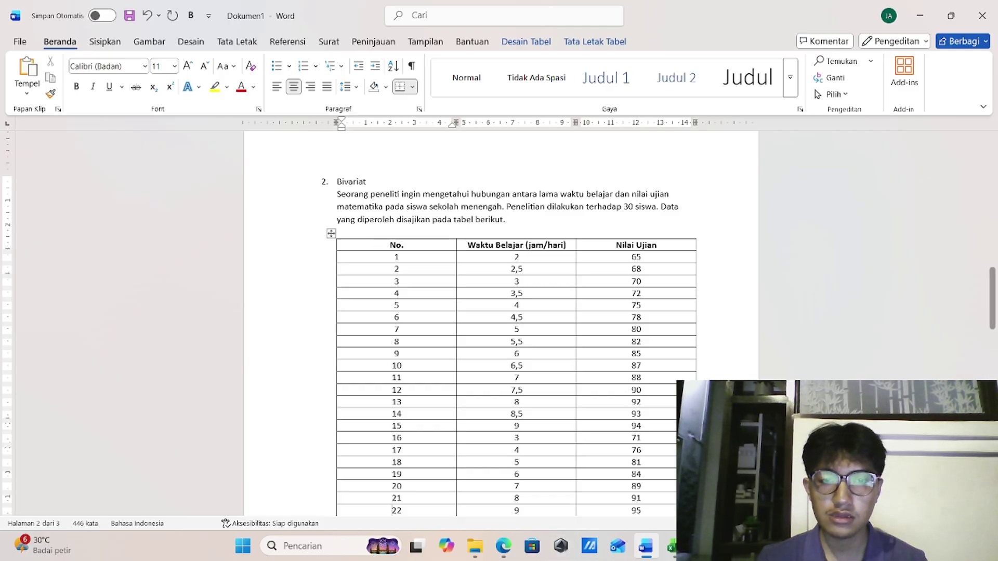
Switch to Excel and copy the Waktu Belajar (jam/hari) and Nilai Ujian columns with headers from the bivariat sheet
click(669, 556)
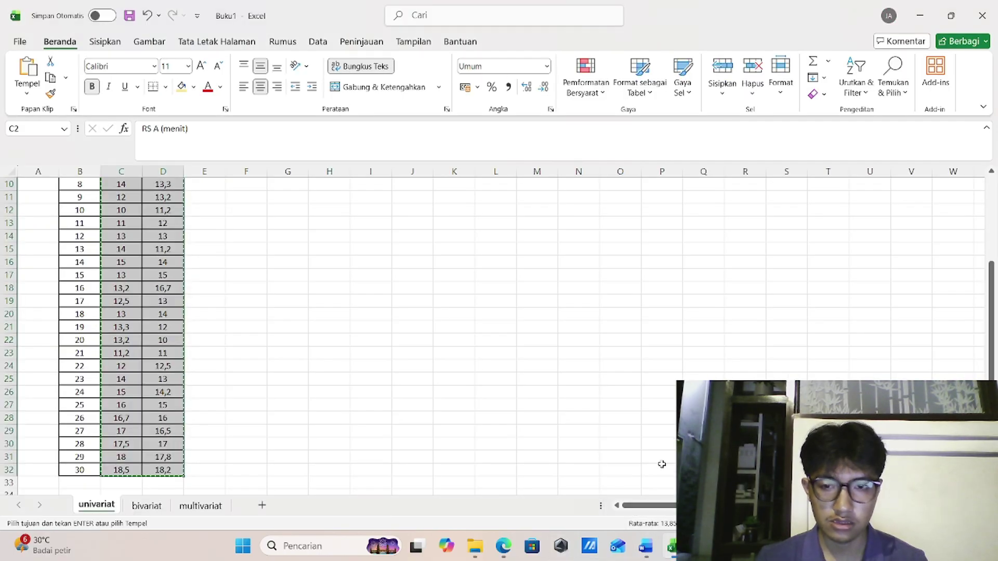
click(146, 506)
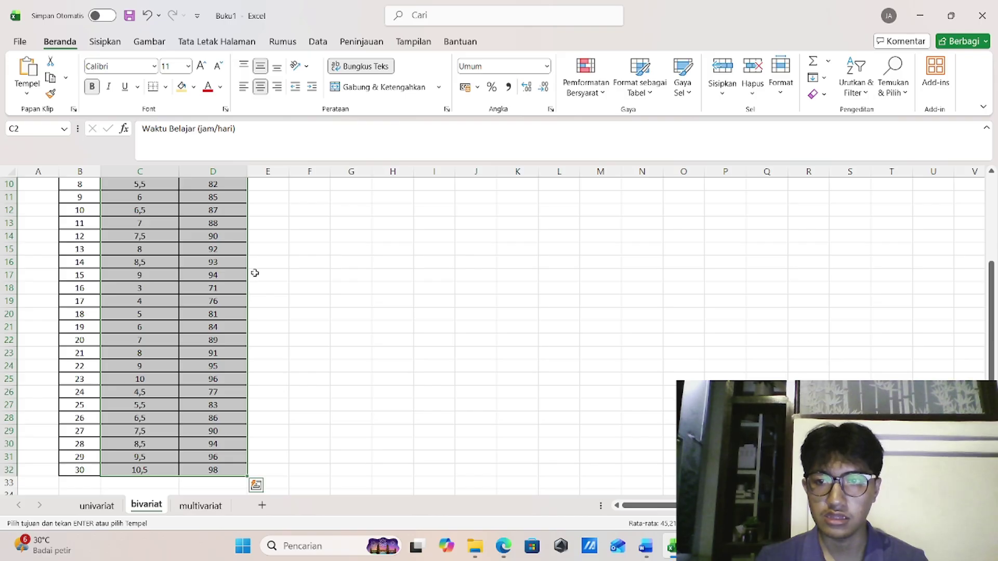
click(293, 263)
key(Up)
key(Up)
key(Up)
key(Up)
key(Up)
key(Up)
key(Up)
key(Up)
key(Up)
key(Up)
key(Up)
key(Up)
key(Up)
key(Up)
key(Up)
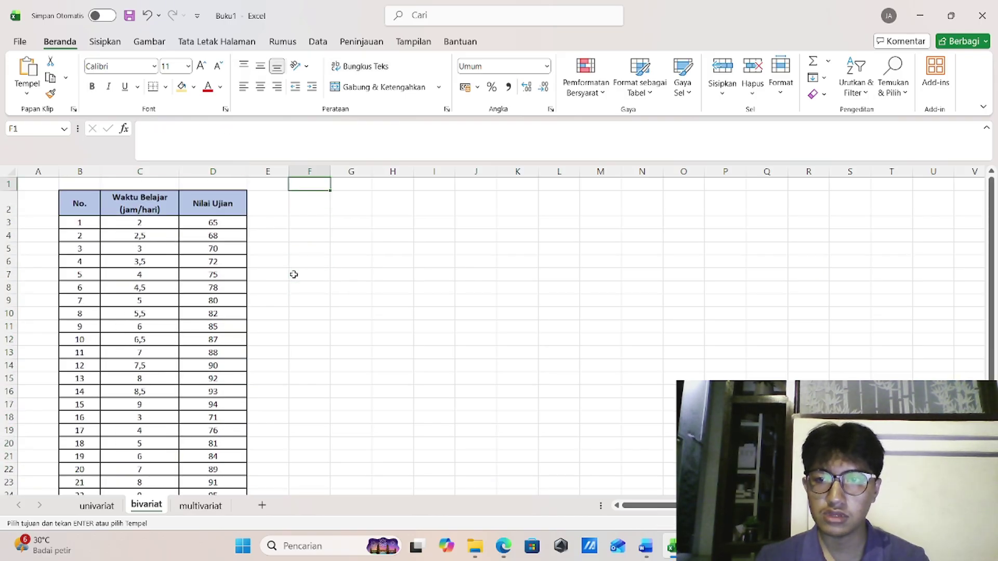
click(161, 209)
drag(160, 209, 203, 475)
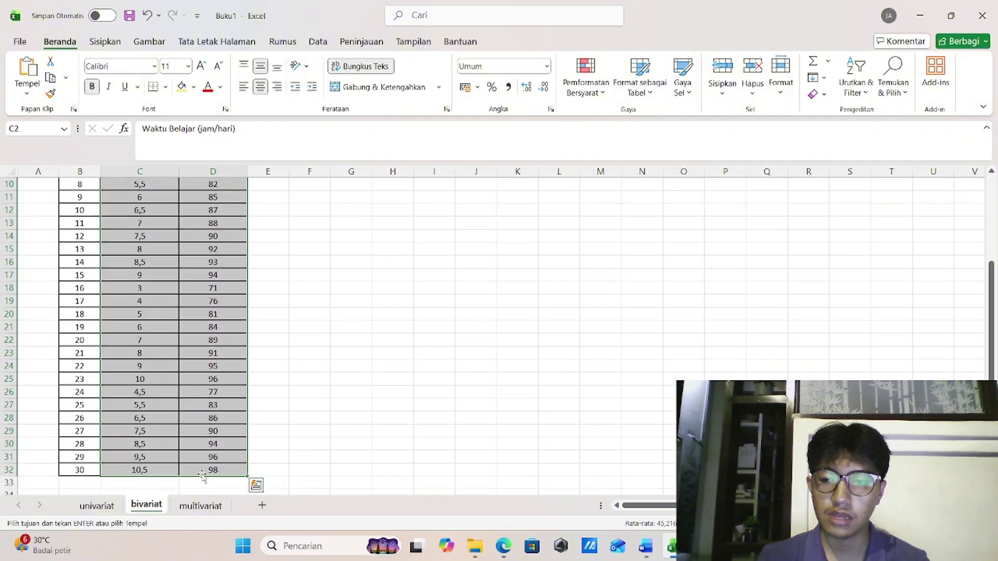
key(ctrl+c)
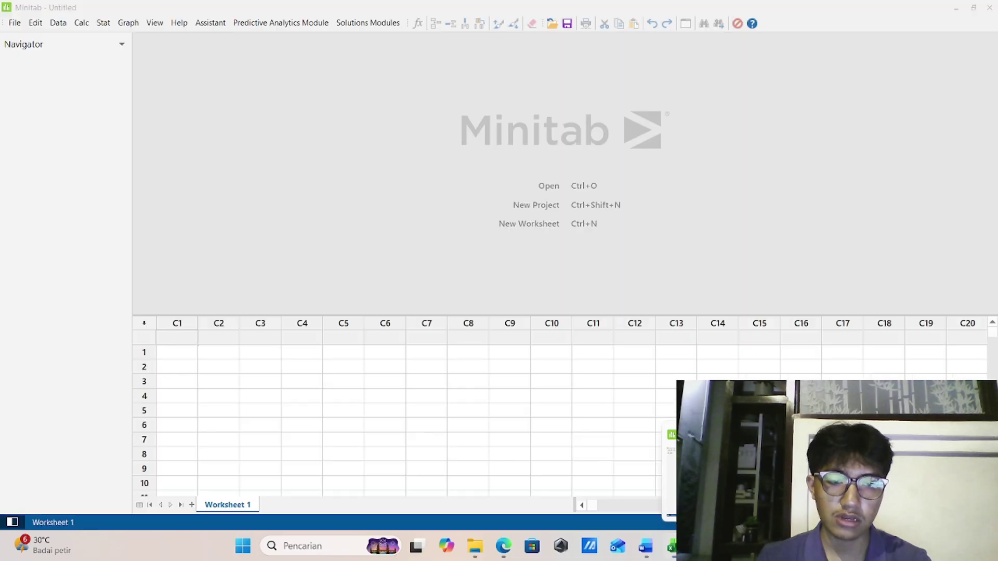
Switch to Minitab and paste the copied data with its headers into the worksheet, starting at the C1 column name cell
key(alt+Tab)
click(171, 338)
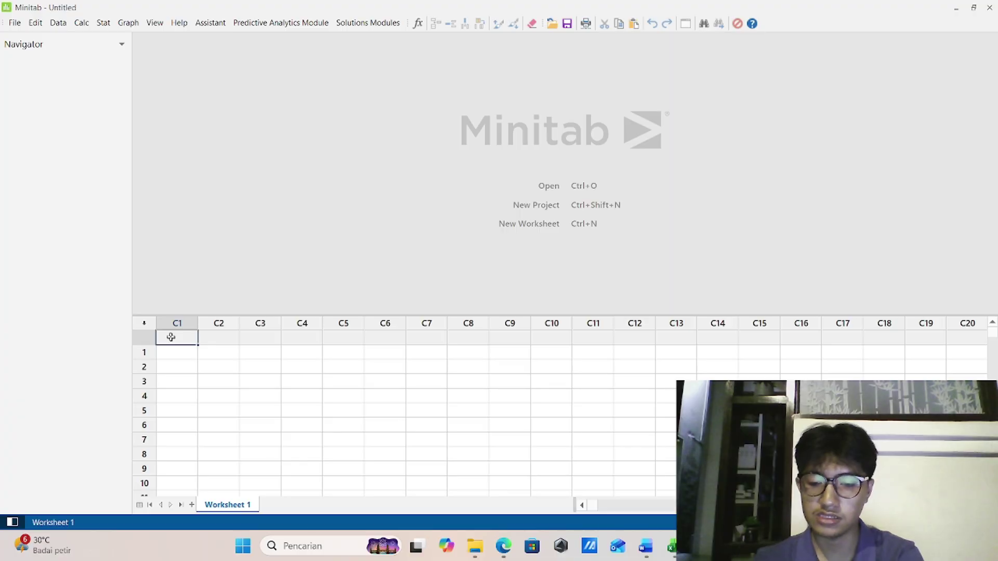
key(ctrl+v)
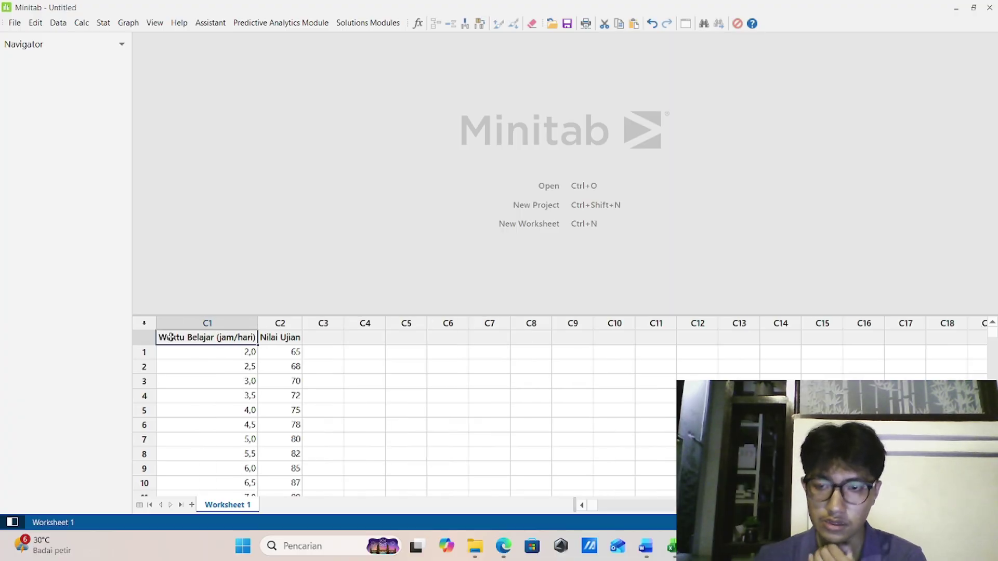
Look through the rows of the pasted Waktu Belajar (jam/hari) and Nilai Ujian data in the worksheet
click(330, 397)
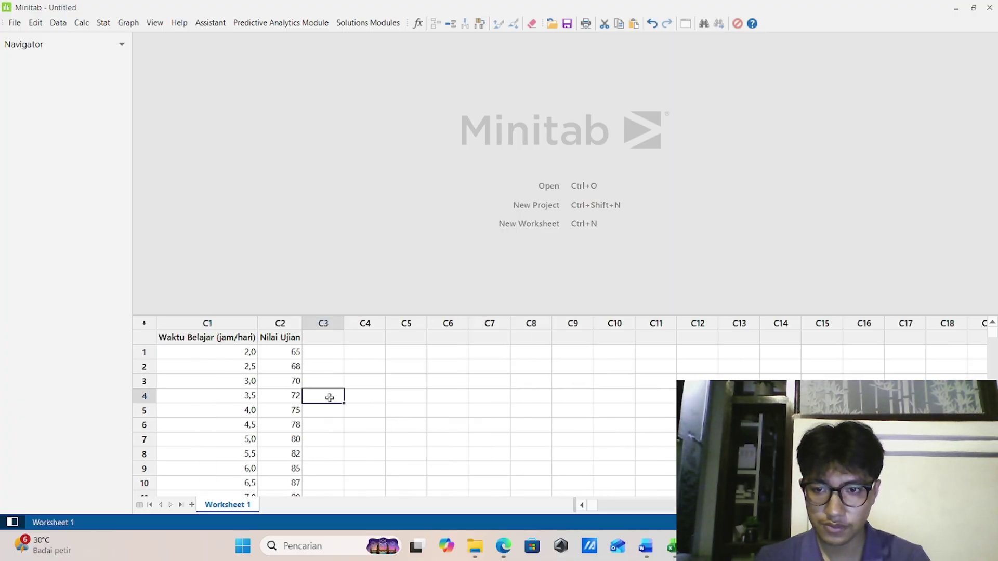
key(Down)
key(Down)
key(Down)
key(Down)
key(Down)
key(Down)
key(Down)
key(Down)
key(Down)
key(Down)
key(Down)
key(Down)
key(Down)
key(Up)
key(Up)
key(Up)
key(Up)
key(Up)
key(Up)
key(Up)
key(Up)
key(Up)
key(Up)
key(Up)
key(Up)
key(Up)
key(Up)
key(Up)
key(Up)
key(Up)
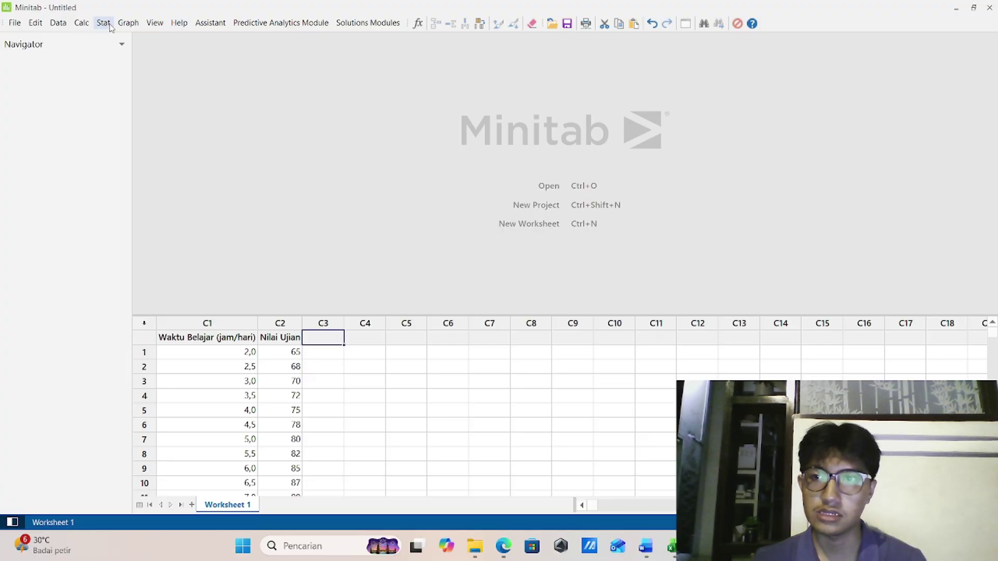
Start a Correlation analysis with Waktu Belajar (jam/hari) and Nilai Ujian as the variables
click(103, 23)
mouse_move(128, 23)
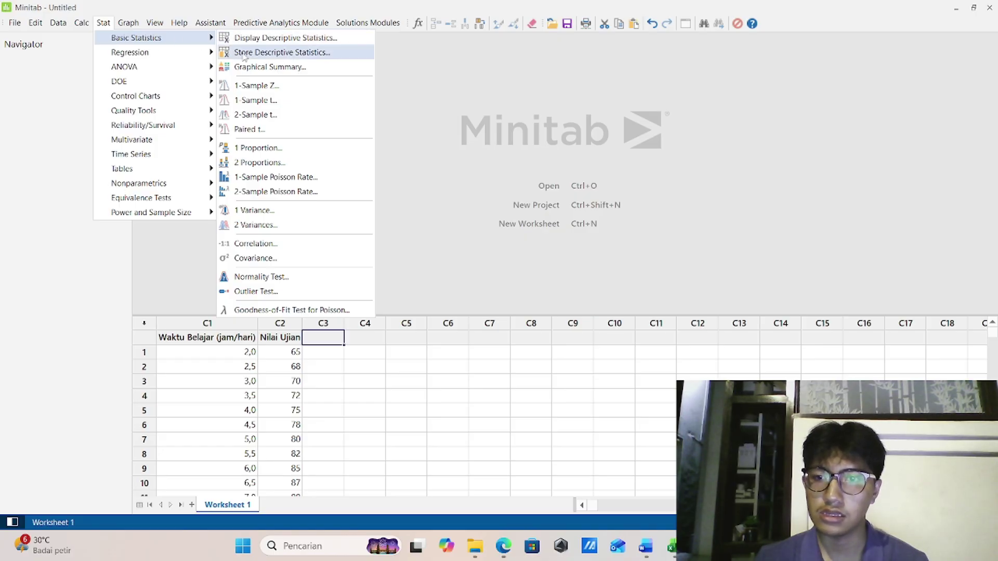
click(282, 242)
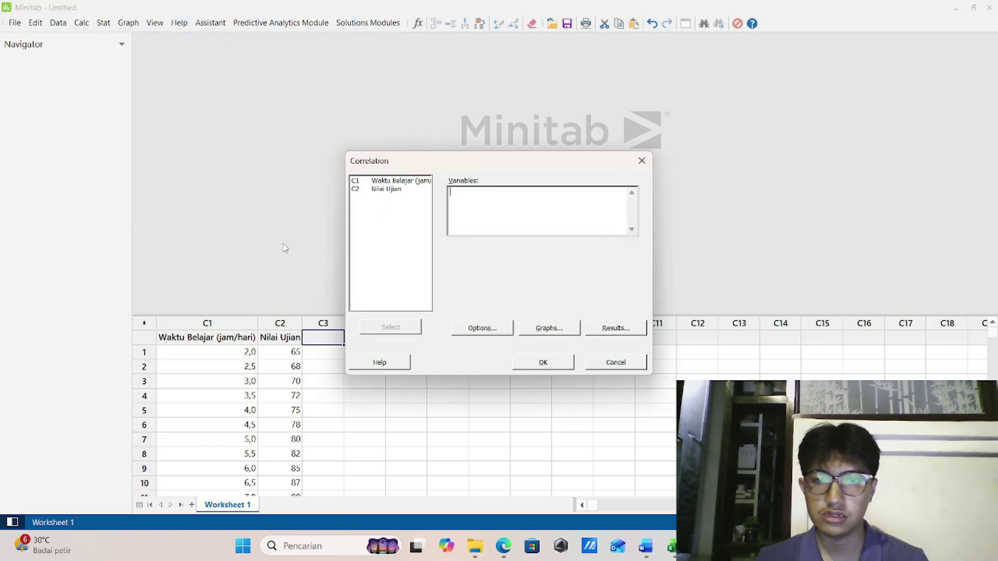
click(404, 183)
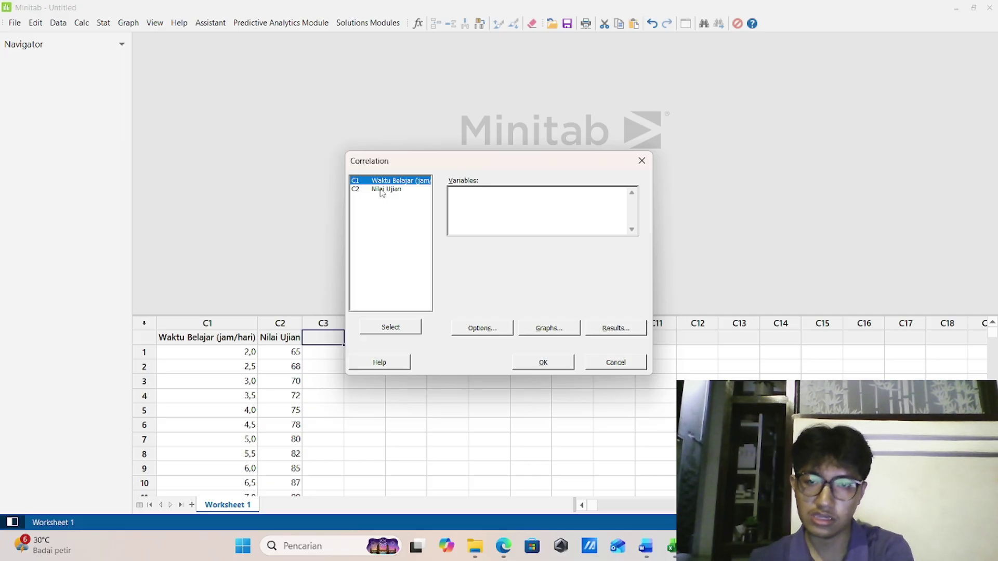
shift+click(382, 190)
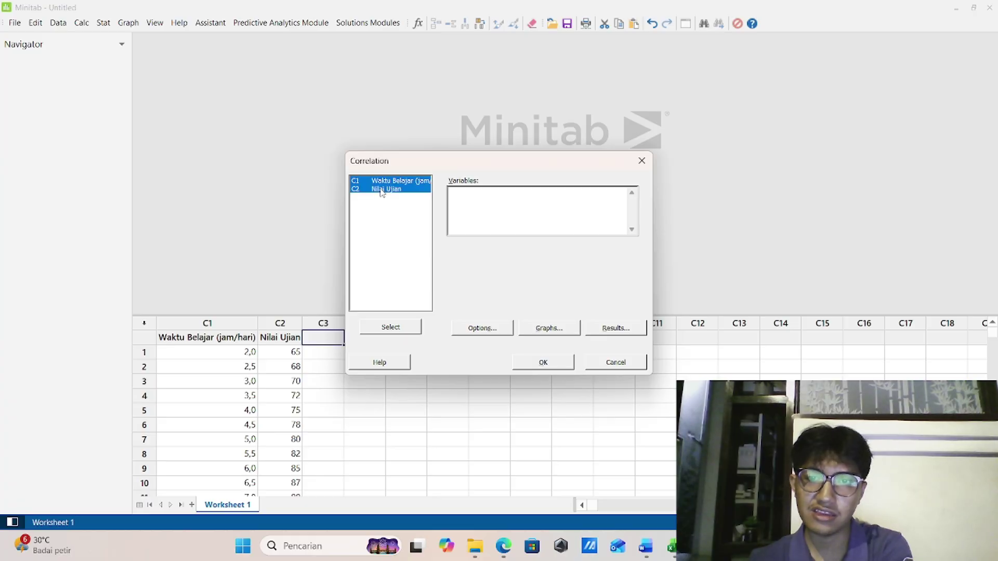
click(387, 327)
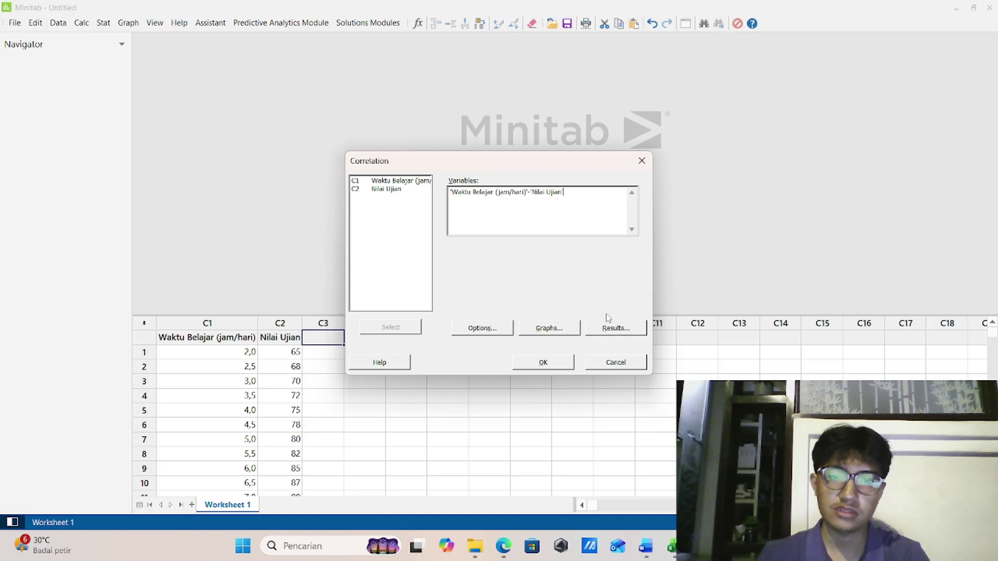
Run the Pearson correlation at a 95,0 confidence level, with a lower-left matrix plot displaying Correlations and p-values
click(500, 332)
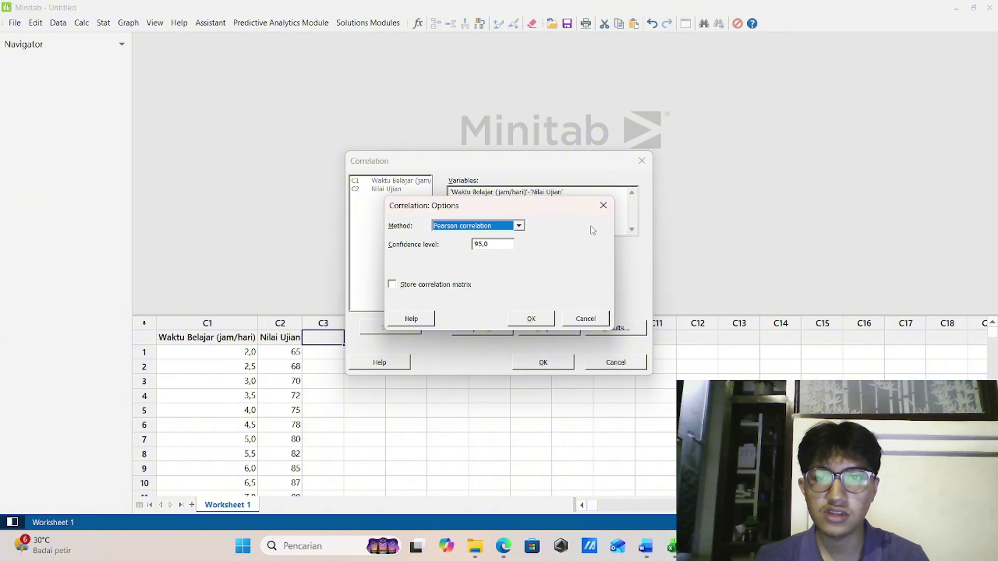
click(543, 317)
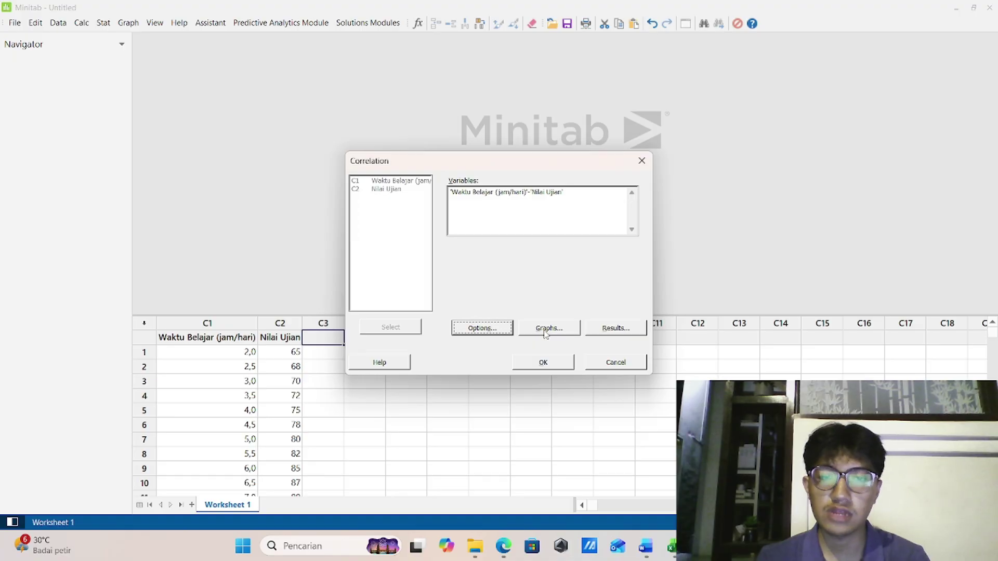
click(545, 332)
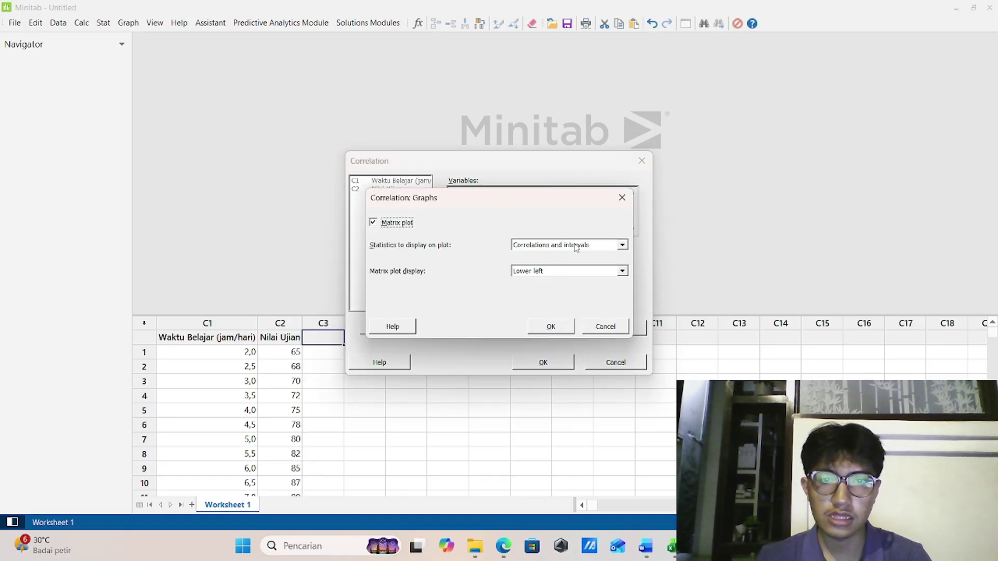
click(576, 246)
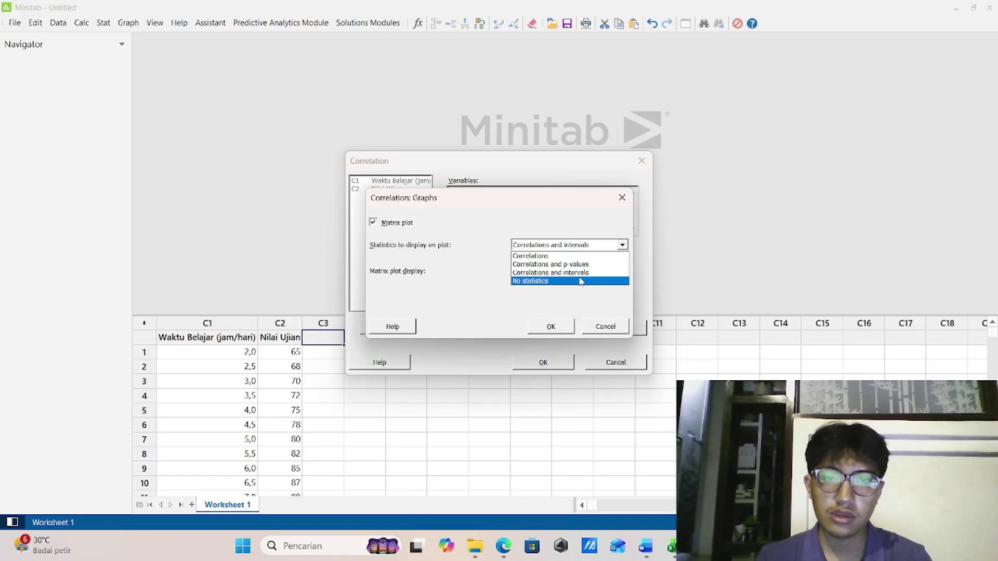
click(579, 265)
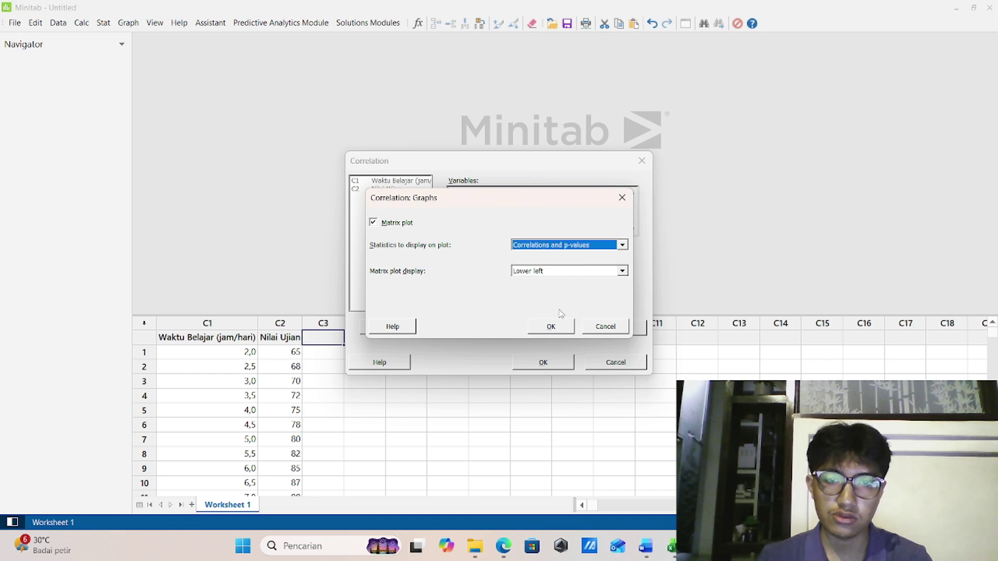
click(560, 327)
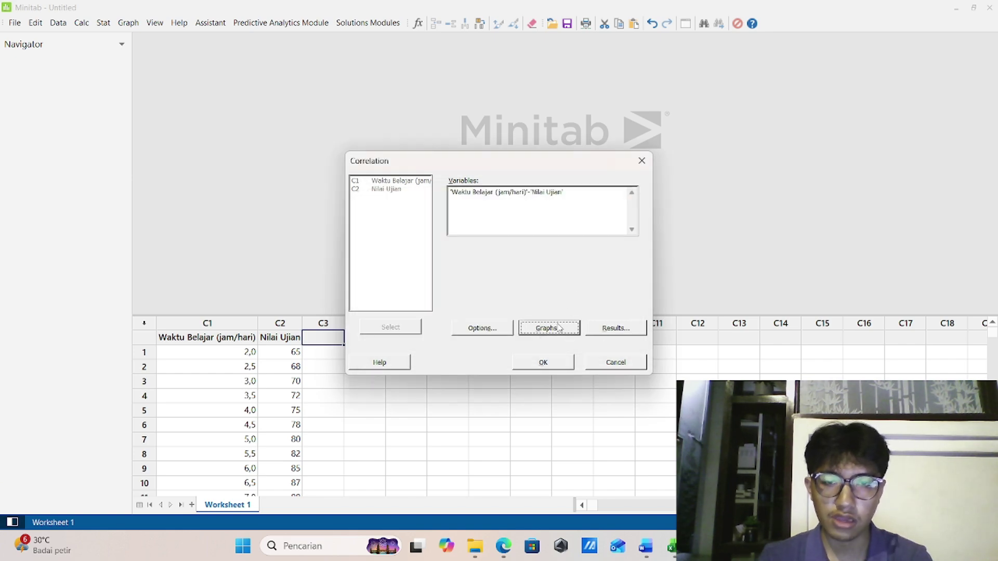
click(566, 363)
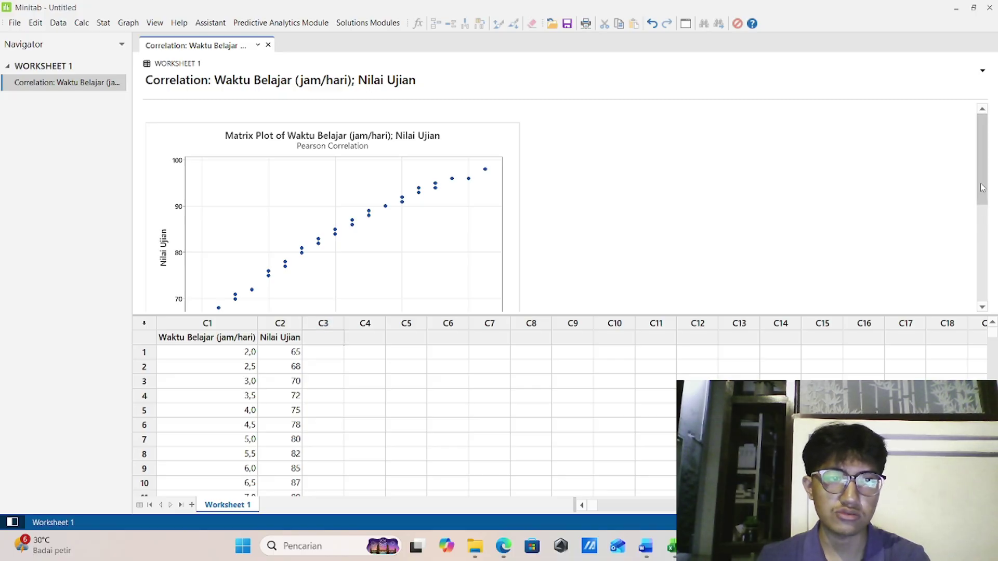
Look through the correlation output, from the matrix plot to the Method and Correlations tables
drag(982, 201, 989, 275)
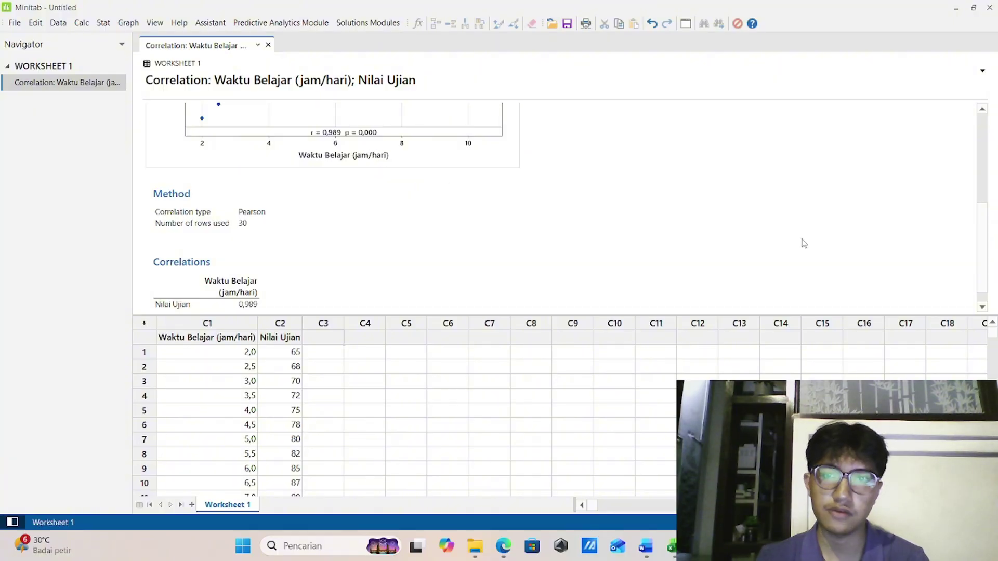
drag(984, 169, 993, 44)
scroll(984, 227, down, 2)
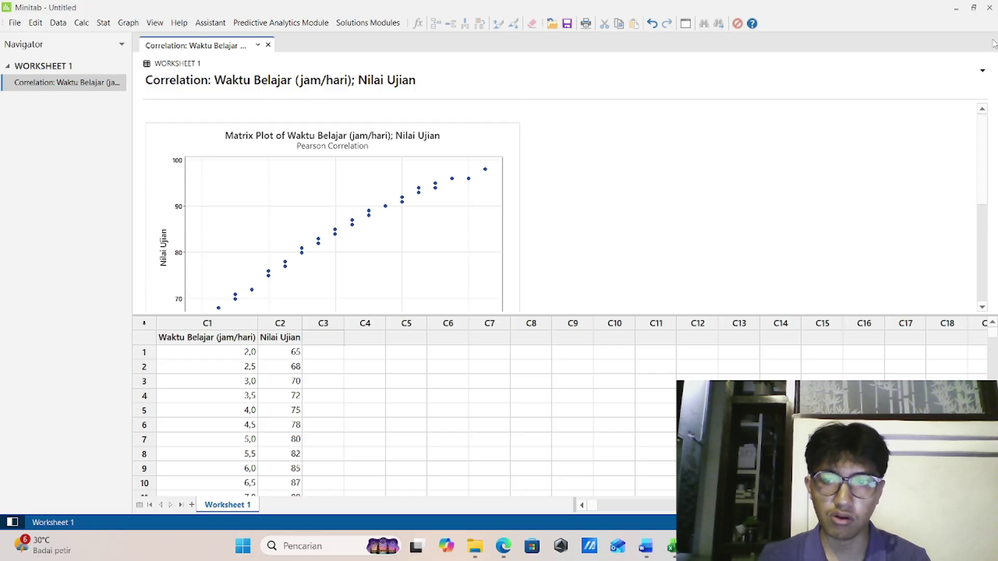
Create a linear Fitted Line Plot with Nilai Ujian as the response and Waktu Belajar (jam/hari) as the predictor
click(101, 29)
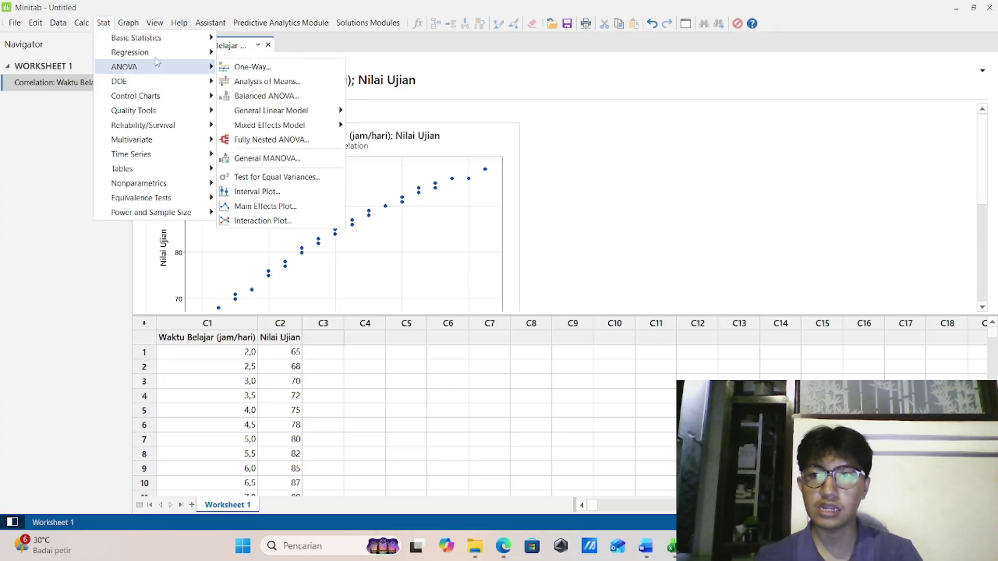
mouse_move(158, 56)
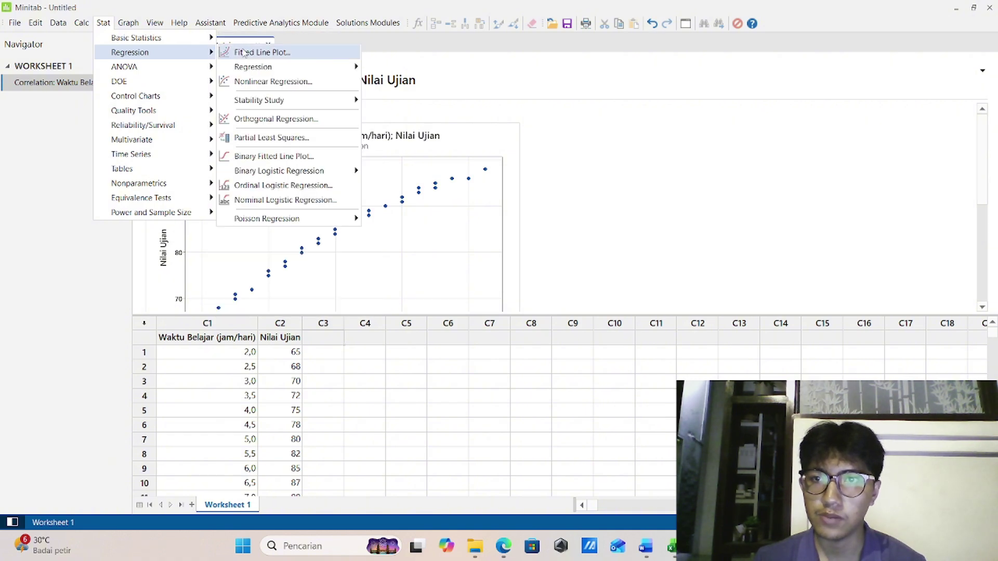
click(243, 53)
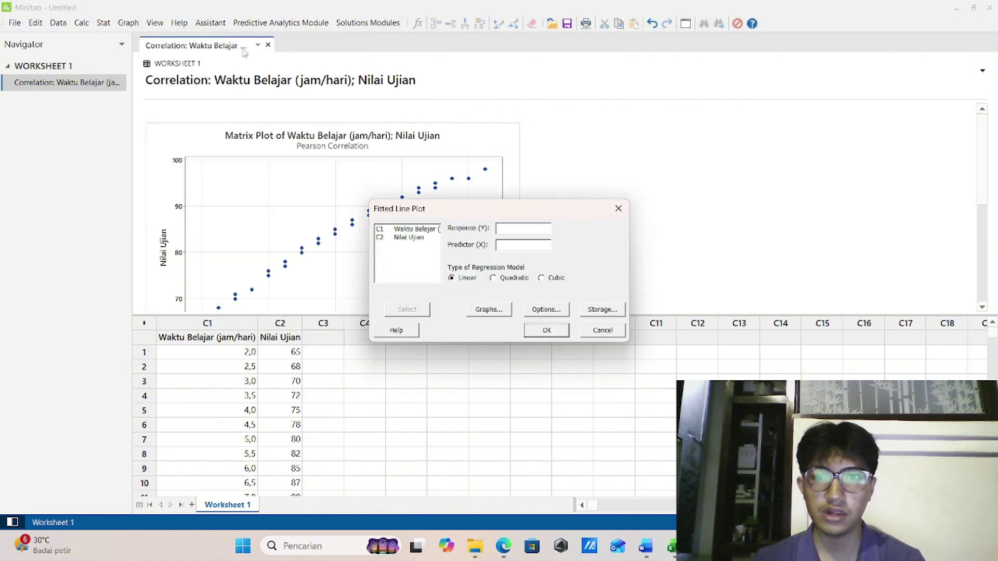
click(406, 238)
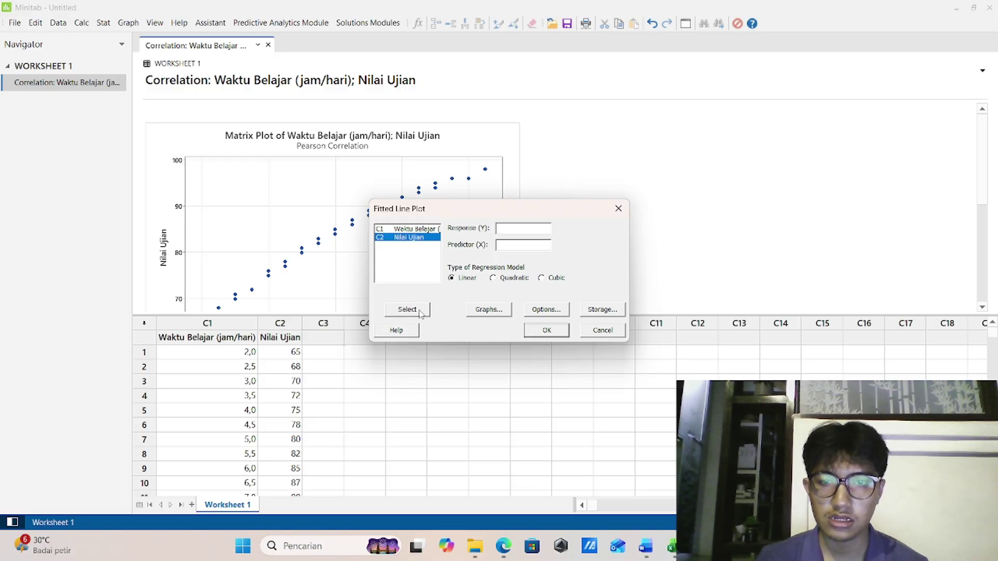
click(421, 311)
click(410, 229)
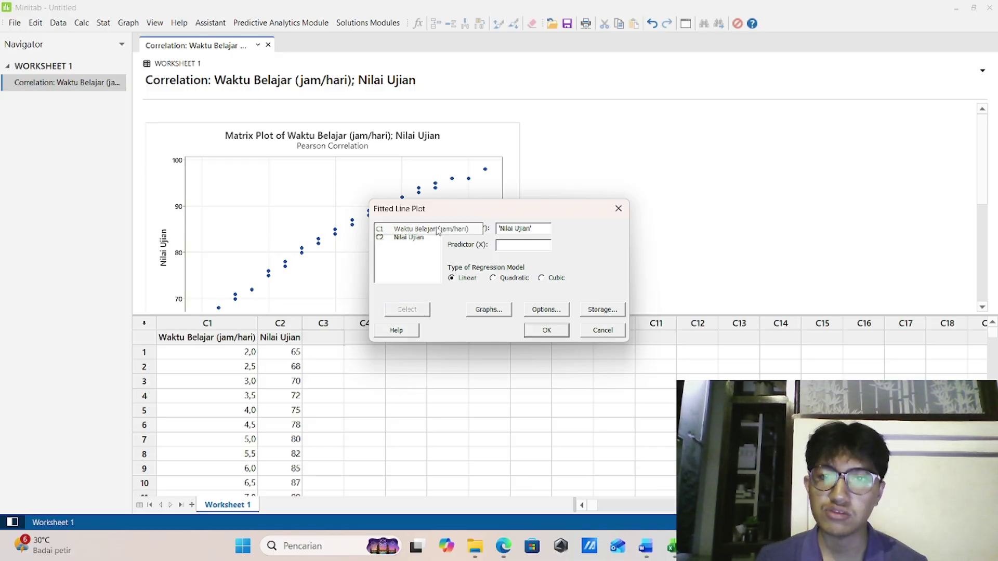
click(407, 309)
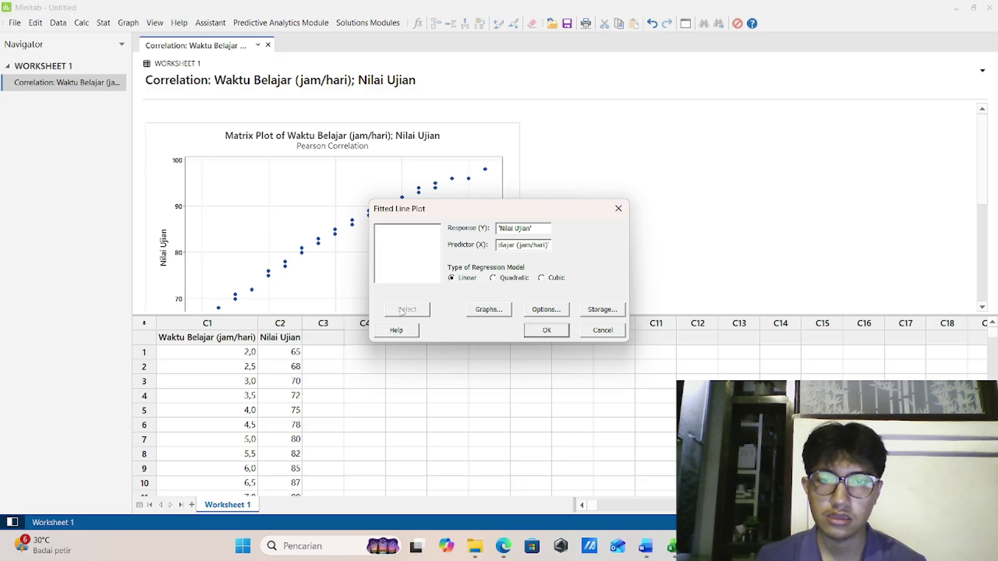
click(545, 333)
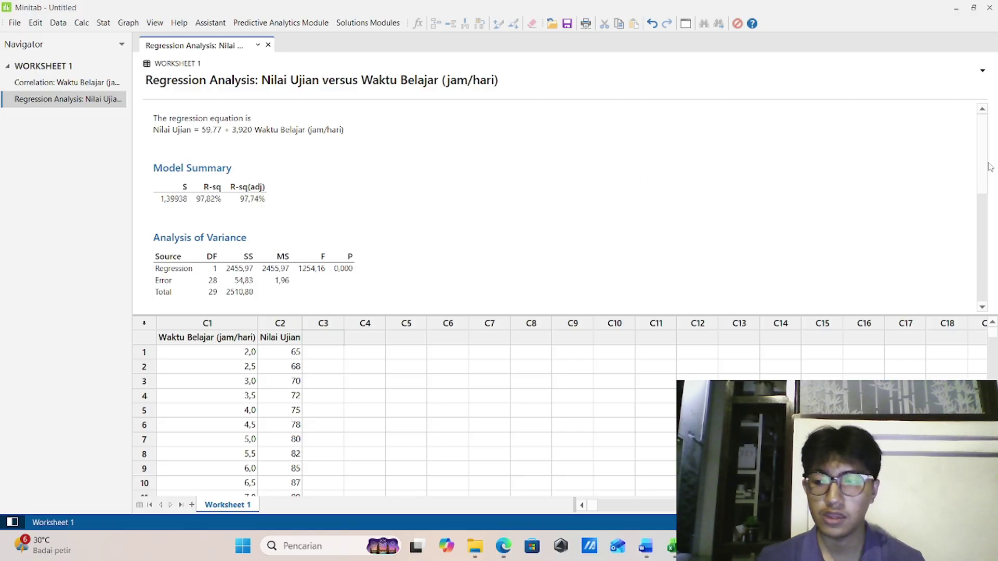
Examine the regression equation, Model Summary and Analysis of Variance, and compare them with the correlation output
drag(989, 168, 988, 171)
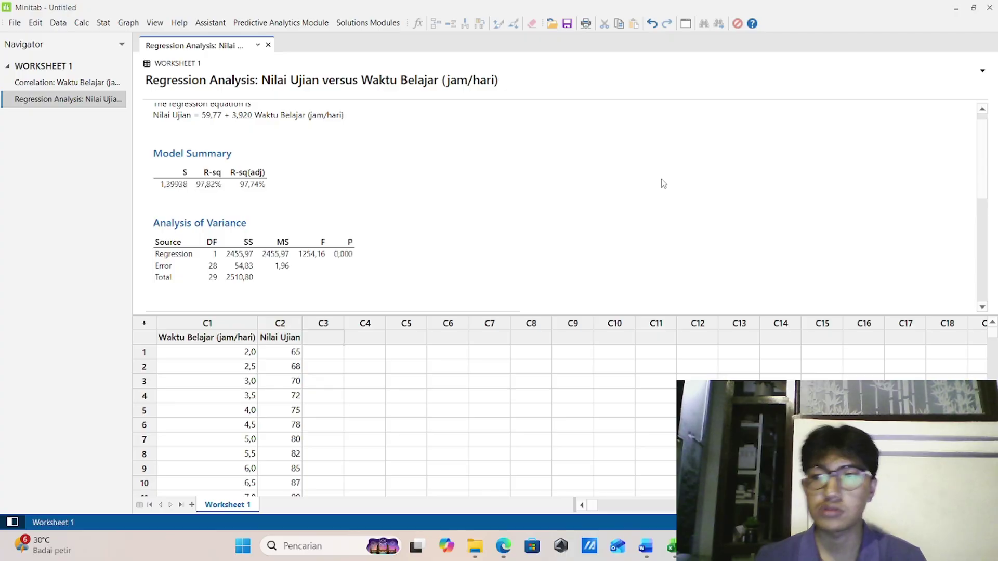
click(96, 84)
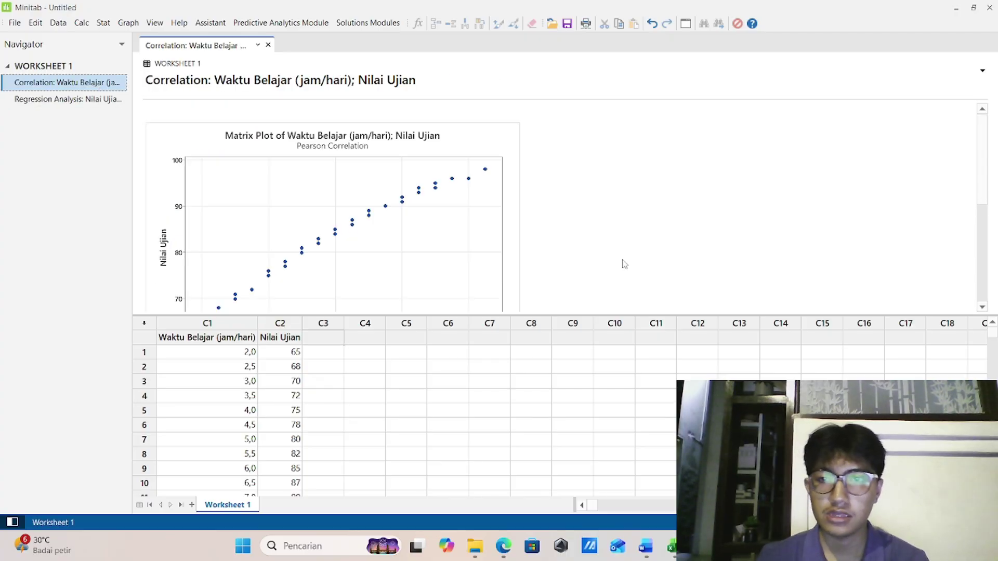
drag(981, 156, 994, 279)
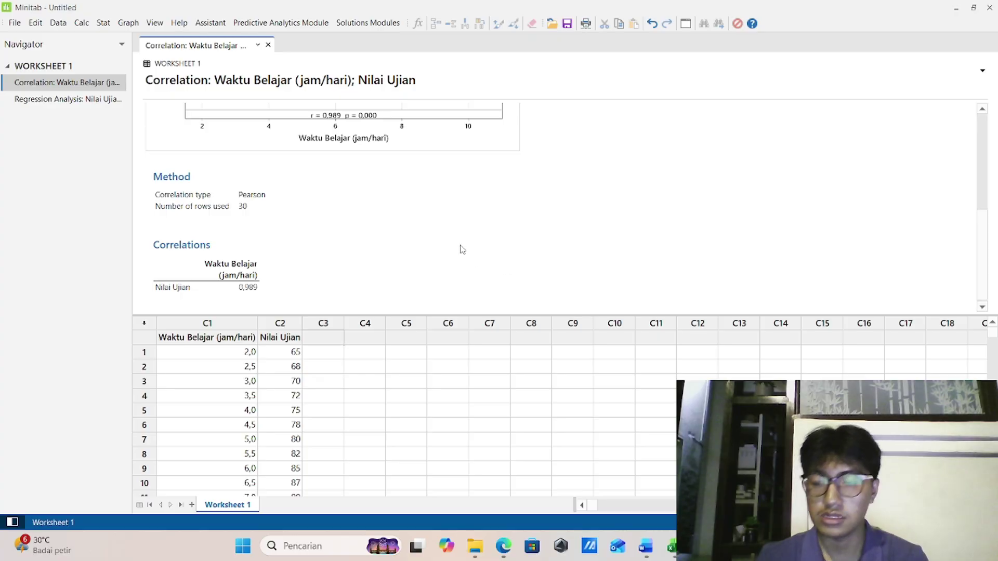
click(69, 98)
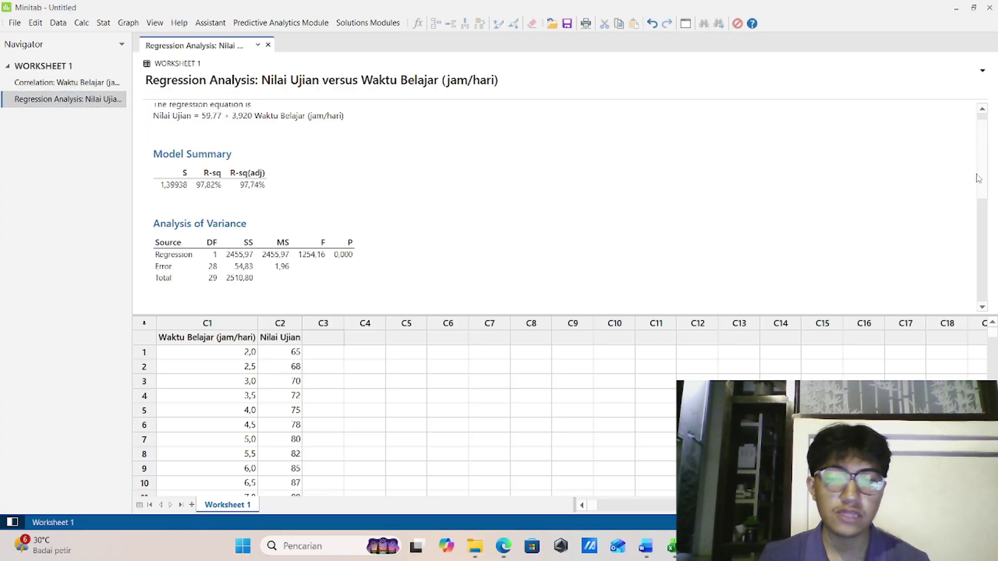
drag(981, 161, 996, 76)
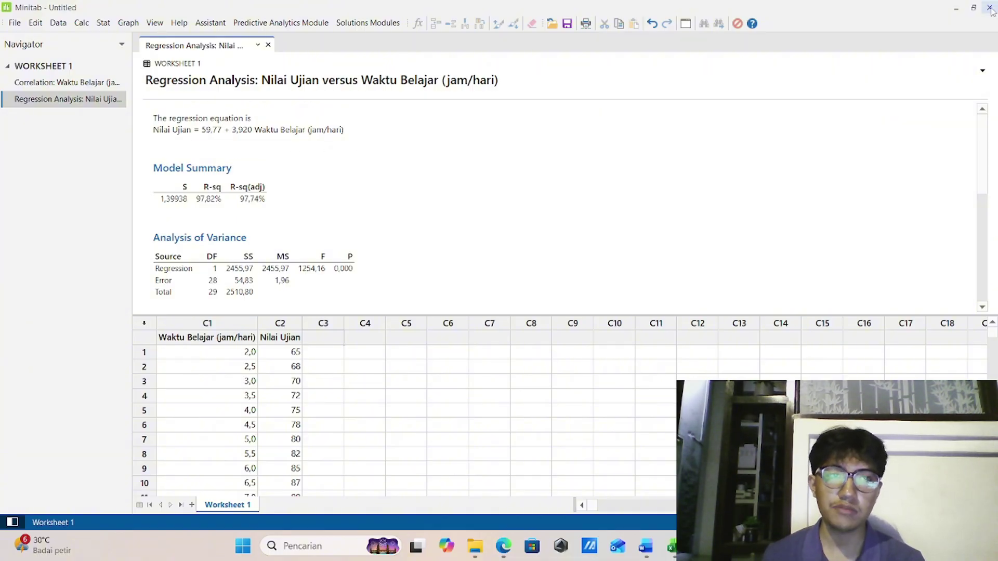
Save the project in the Unduhan folder as a Minitab Project named Bivariat
click(14, 23)
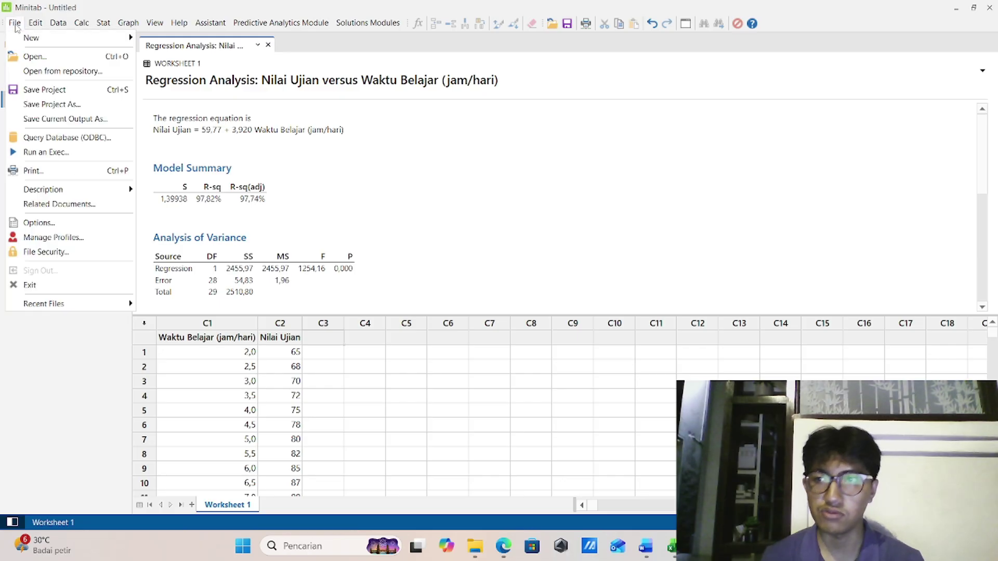
click(75, 97)
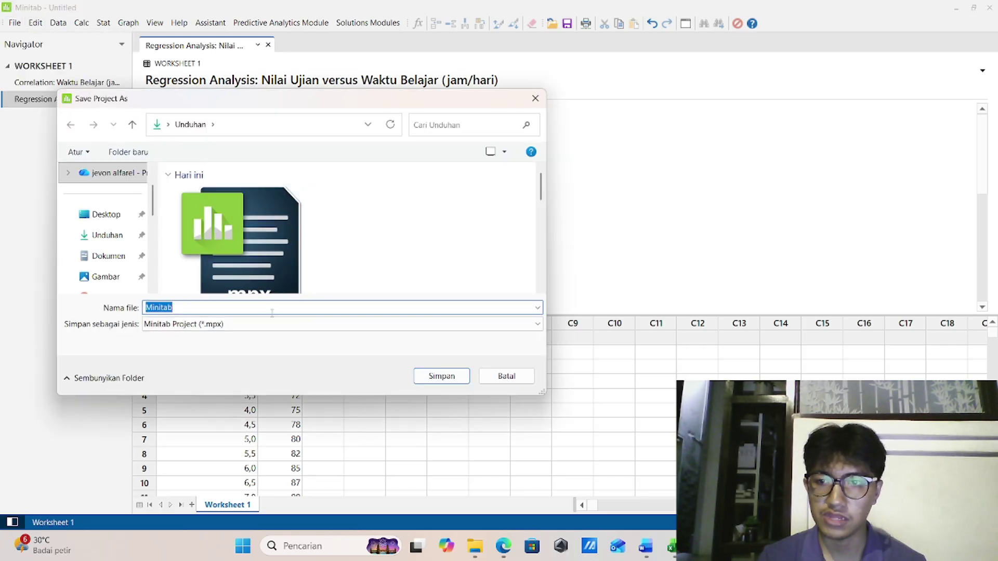
text(B)
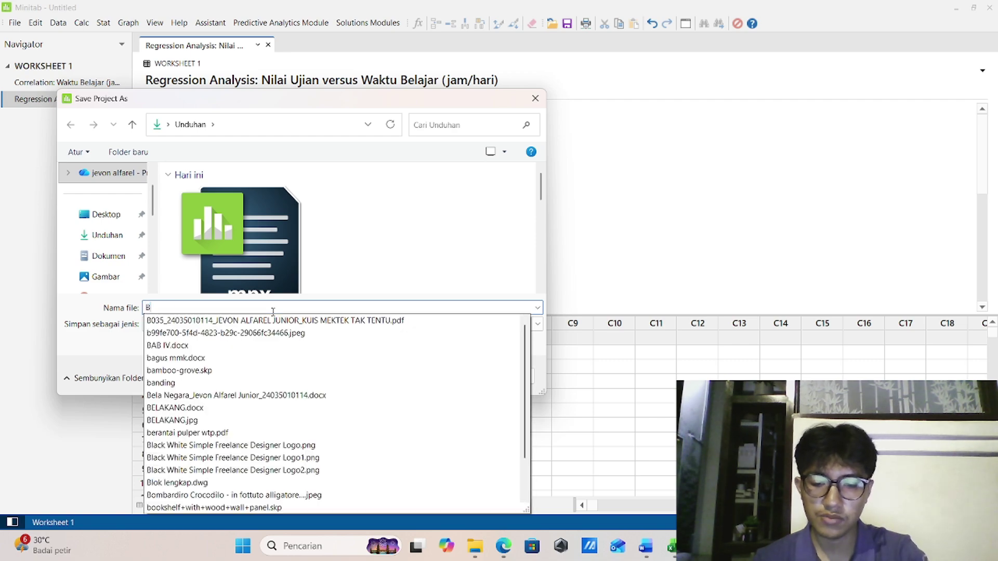
text(ivariat)
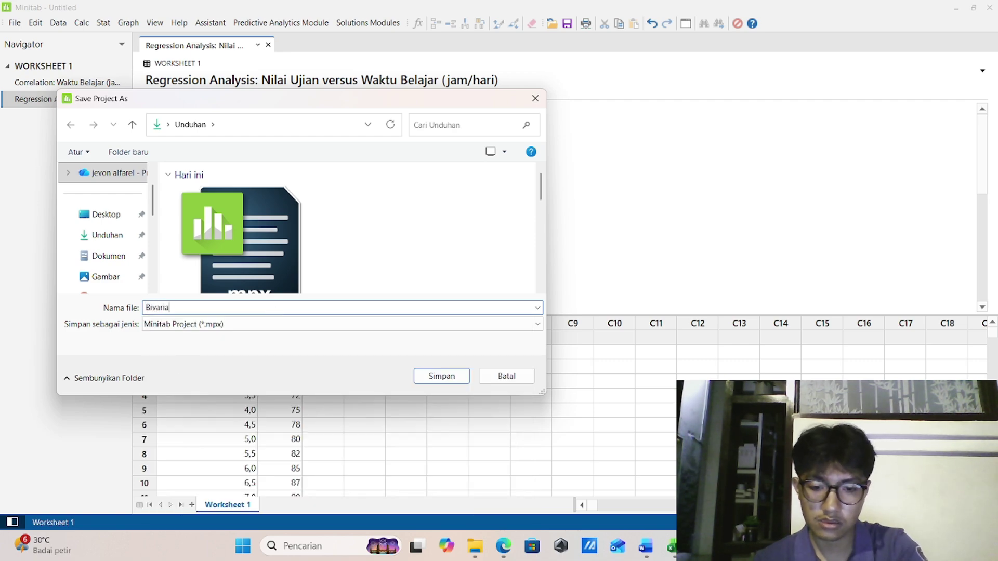
click(84, 238)
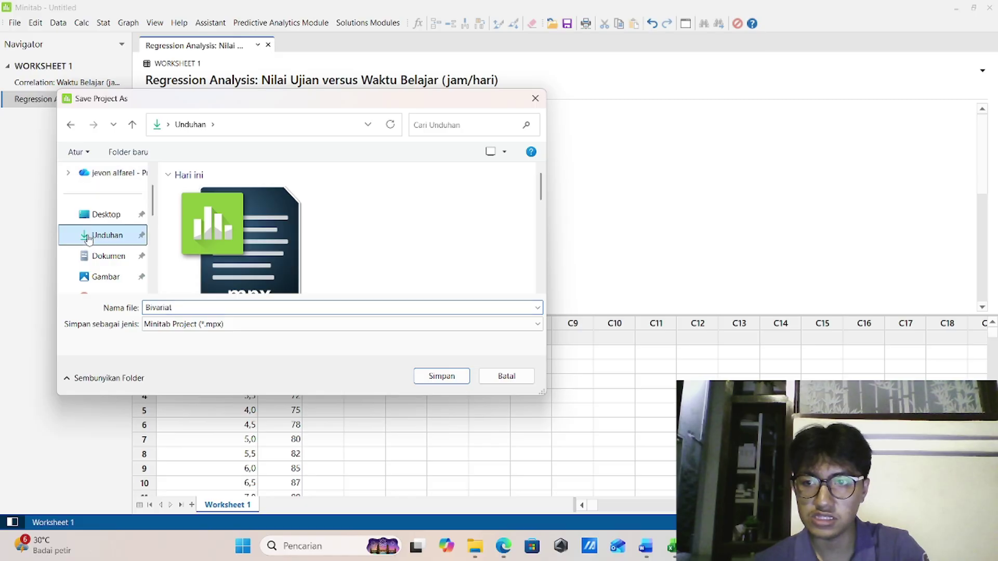
click(445, 375)
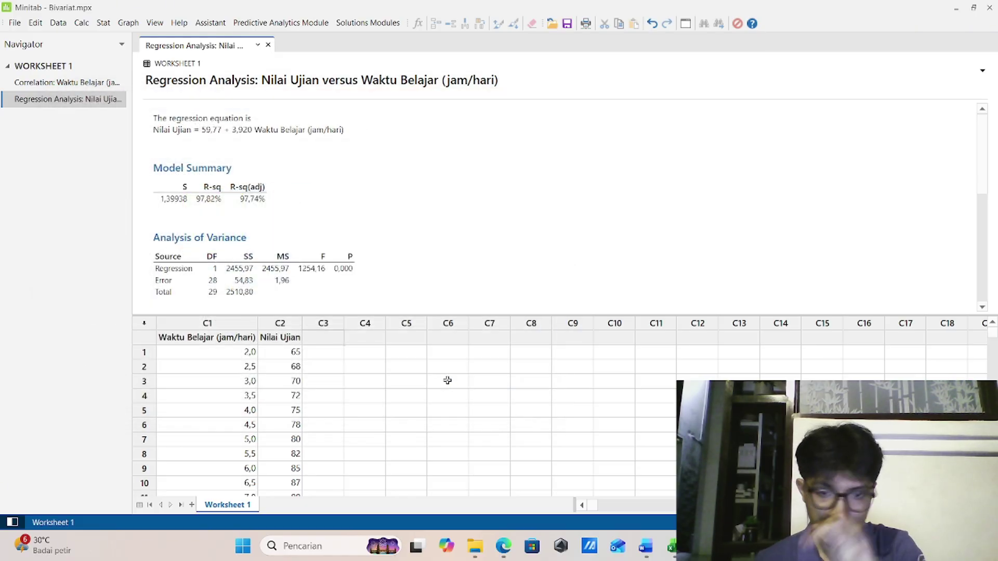
Read the Multivariat exercise in the Word document and switch to the multivariat sheet in Excel
click(650, 550)
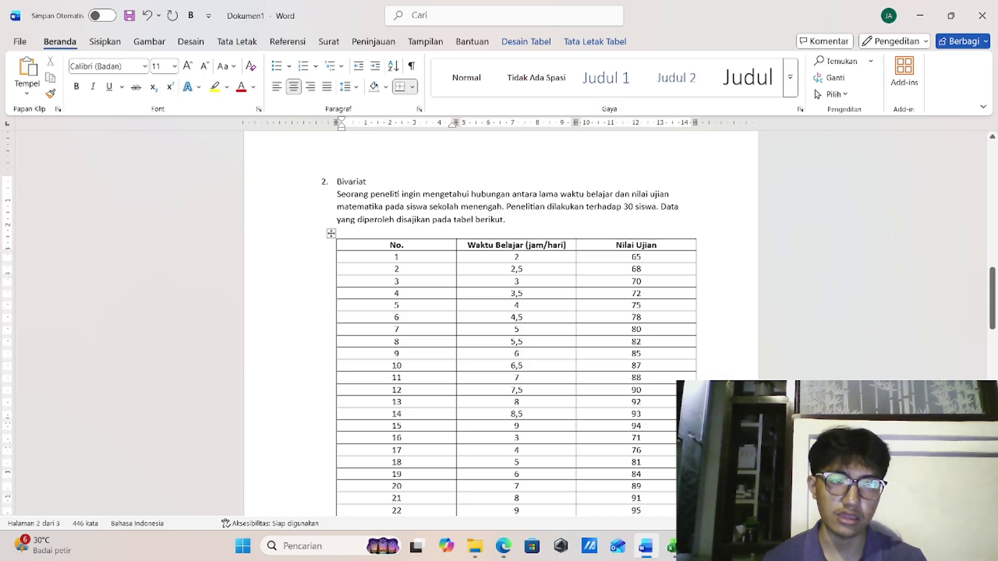
drag(992, 298, 992, 375)
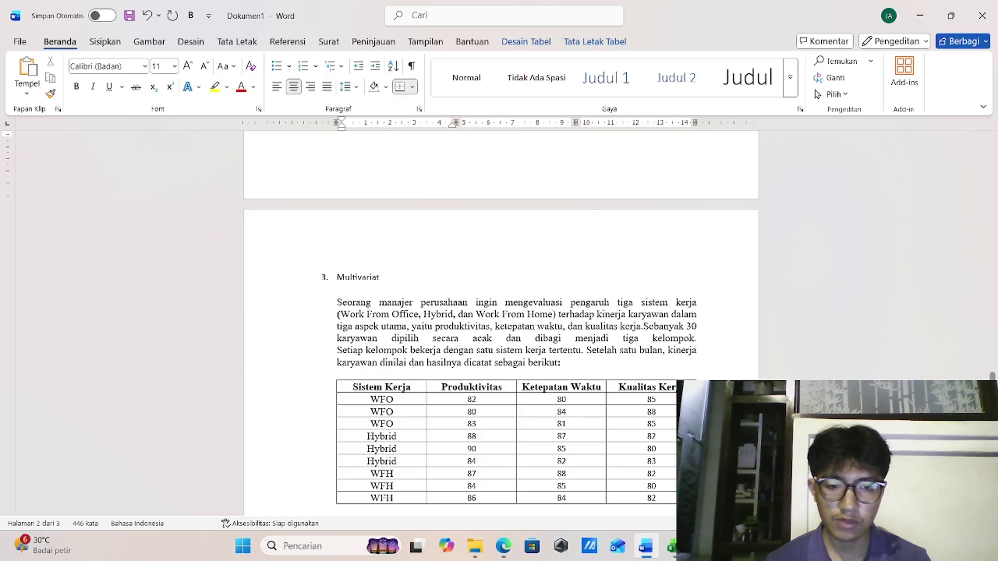
mouse_move(670, 545)
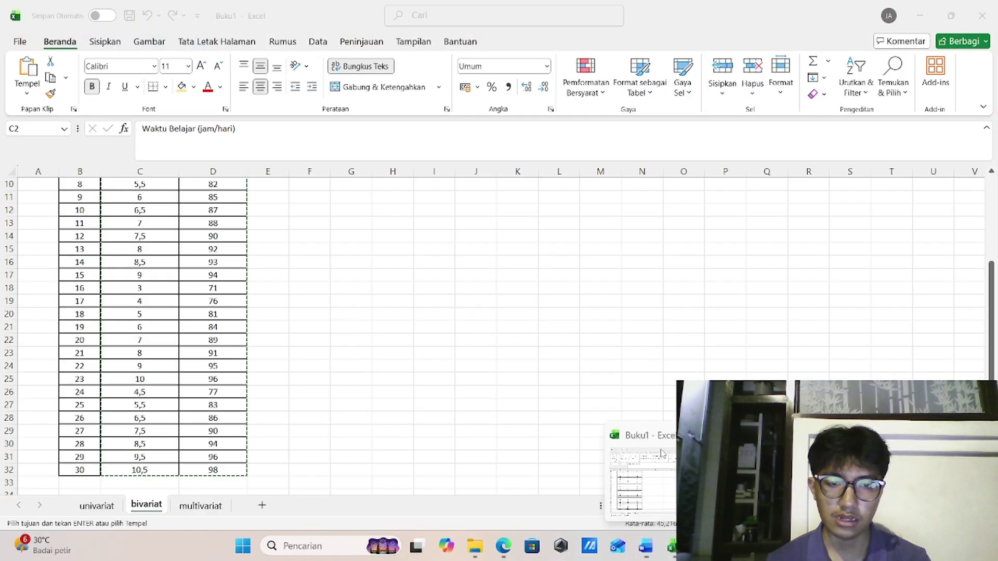
click(663, 450)
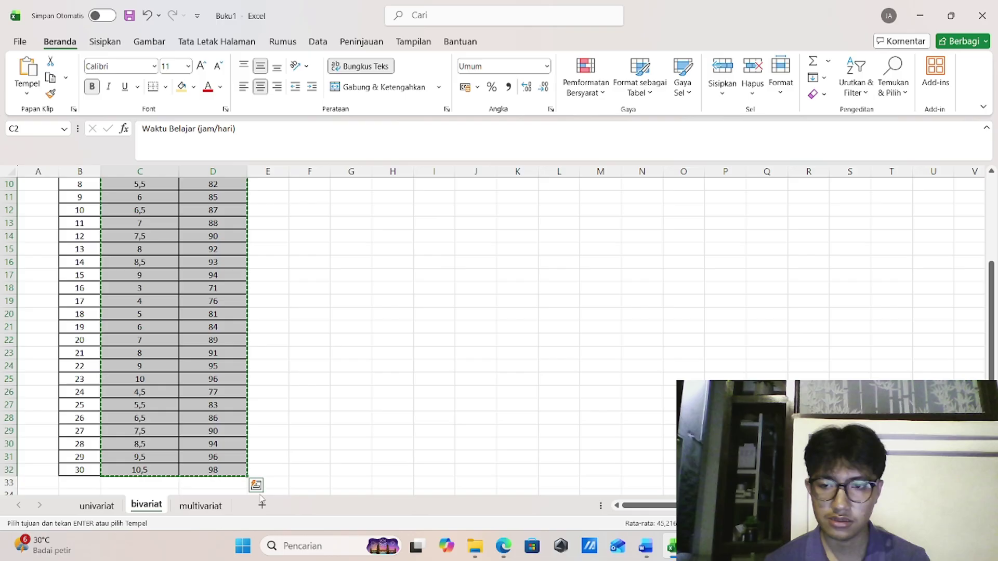
click(200, 506)
Copy the table from Sistem Kerja through Kualitas Kerja with its headers and all data rows, and switch back to Minitab
click(446, 413)
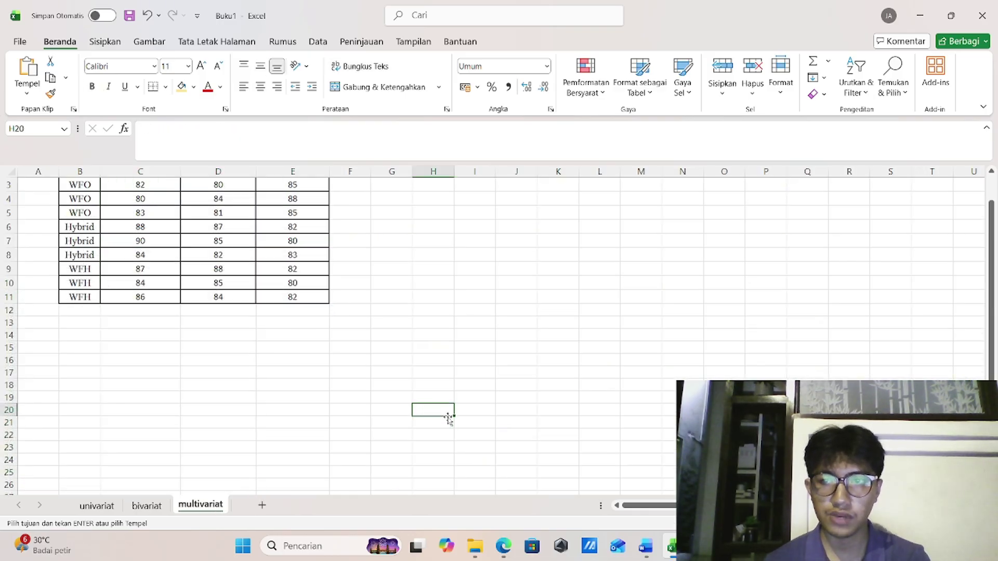
key(Up)
key(Up)
key(Up)
key(Up)
key(Up)
key(Up)
key(Up)
key(Up)
key(Up)
key(Up)
key(Up)
key(Up)
key(Up)
key(Up)
key(Up)
key(Up)
key(Up)
key(Up)
key(Up)
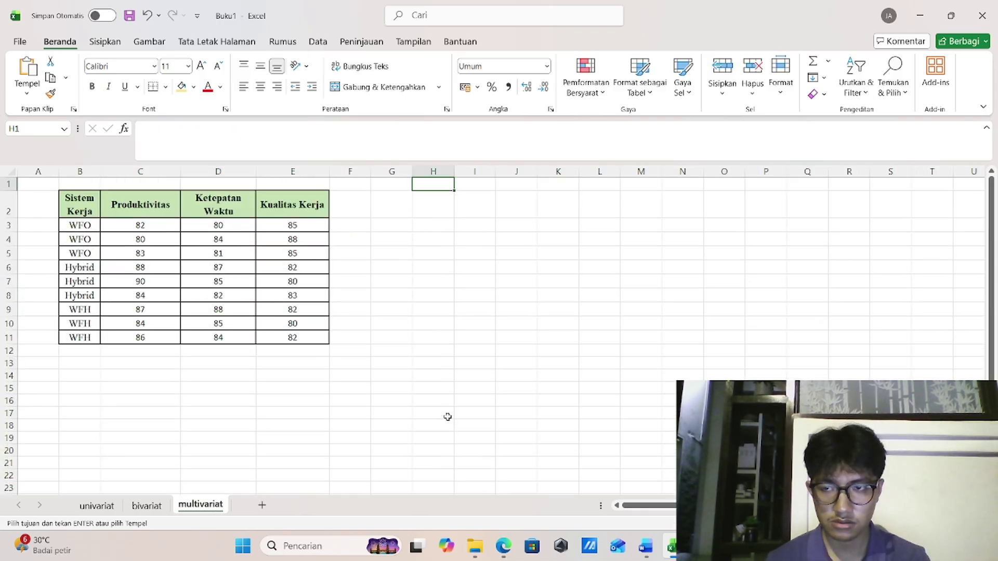
drag(70, 206, 301, 338)
key(ctrl+c)
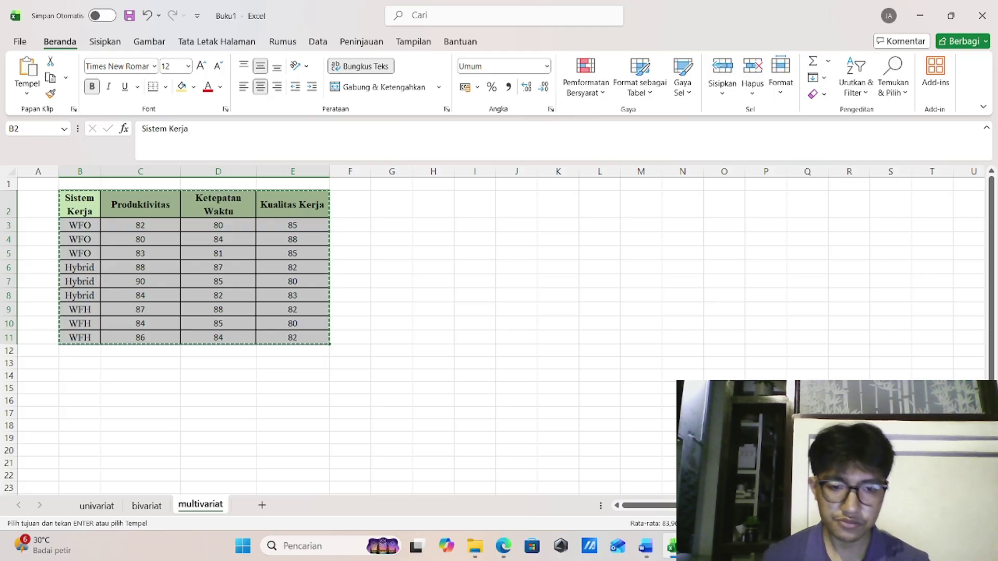
key(alt+Tab)
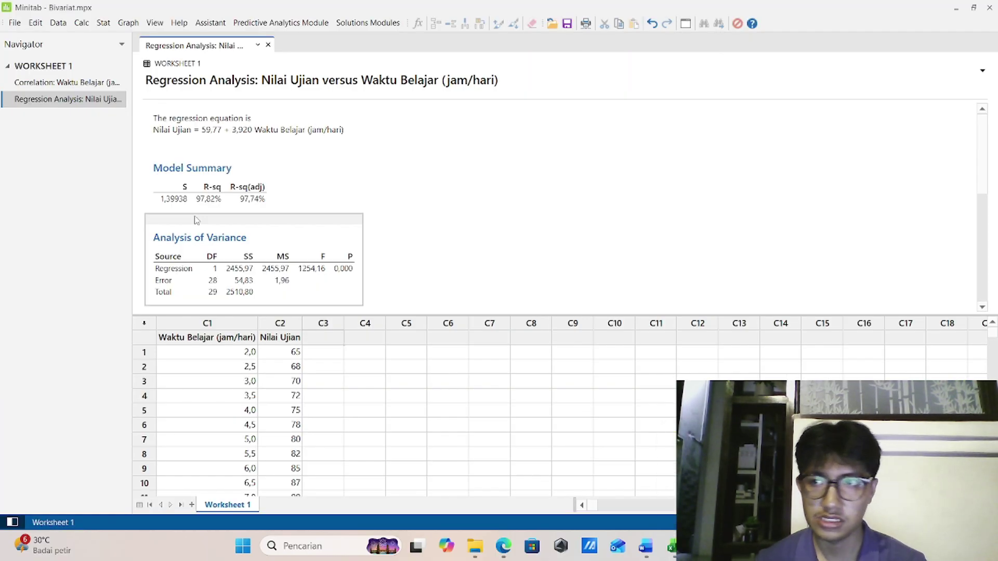
Create a new project and paste the copied table into the worksheet, with the headers in the column name row from C1
click(14, 23)
mouse_move(35, 23)
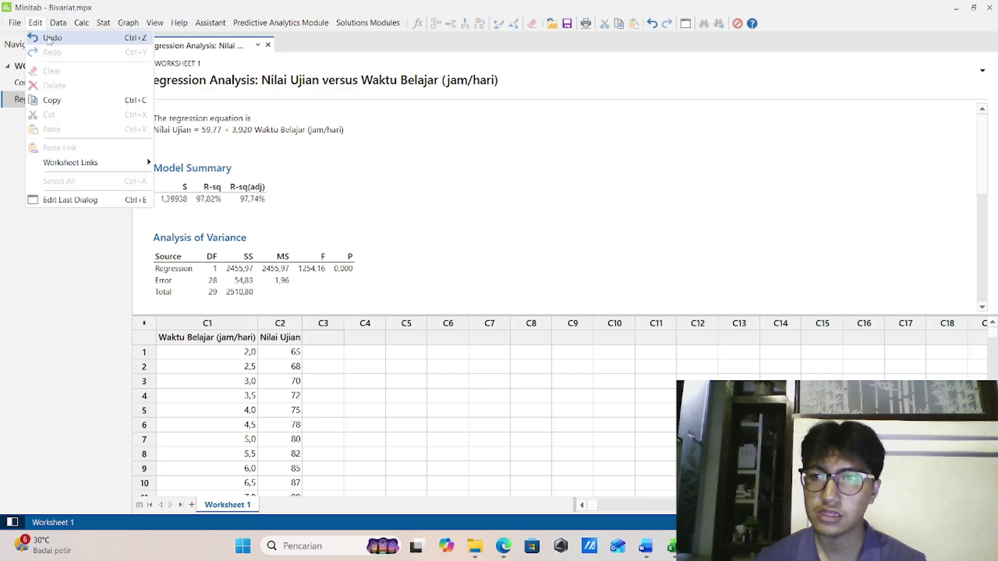
mouse_move(78, 37)
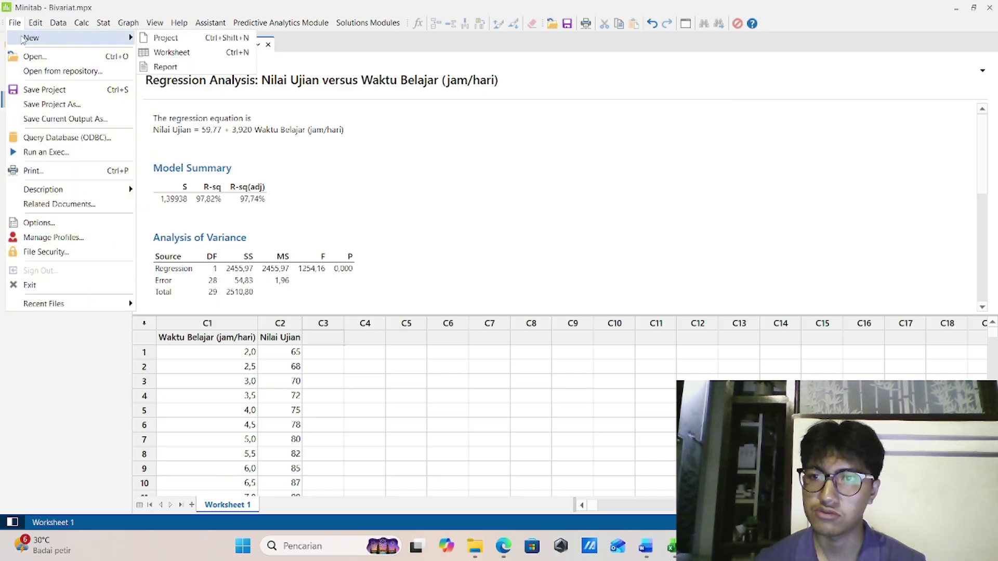
click(205, 41)
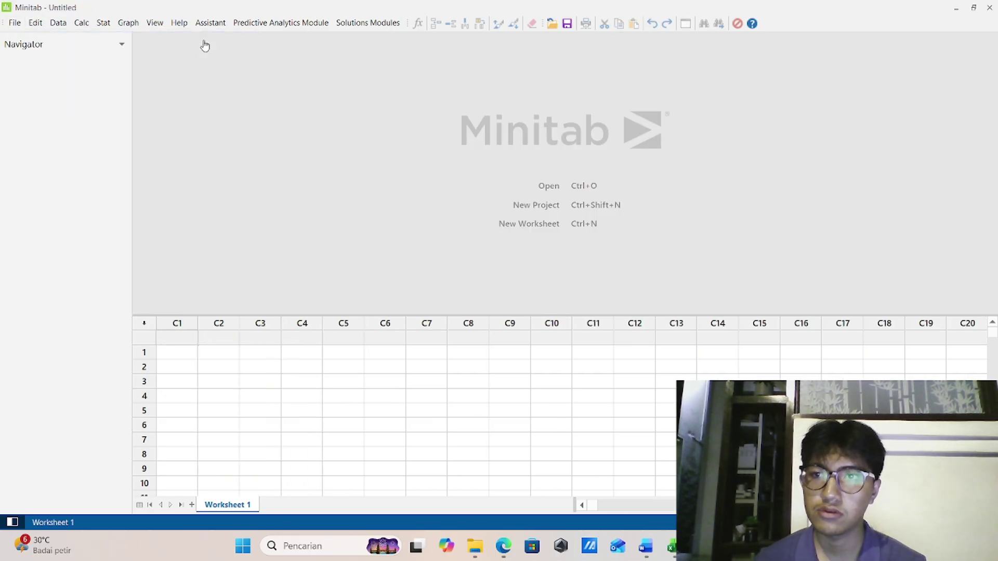
click(188, 342)
key(ctrl+v)
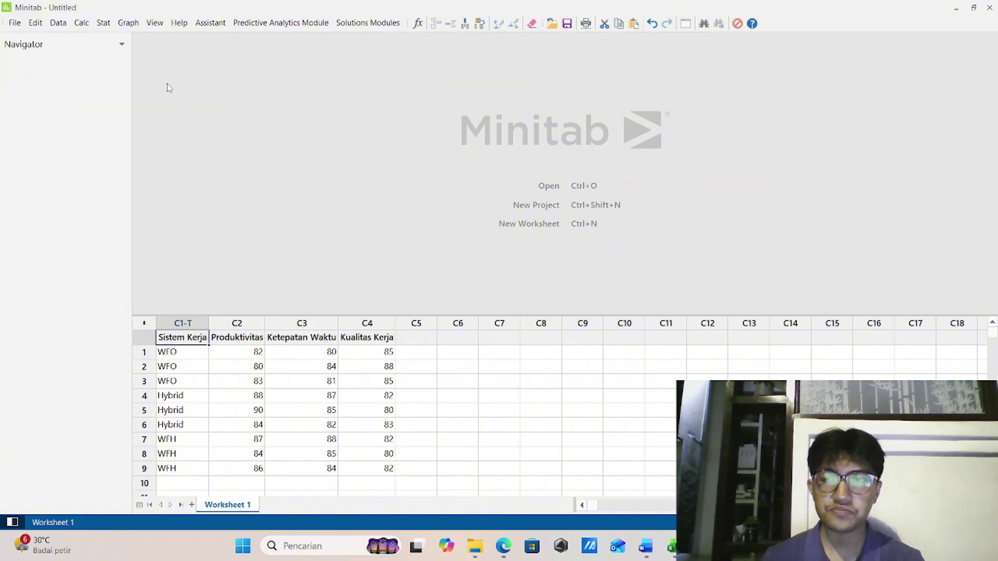
Start a General MANOVA and add Produktivitas, Ketepatan Waktu and Kualitas Kerja as the responses
click(102, 24)
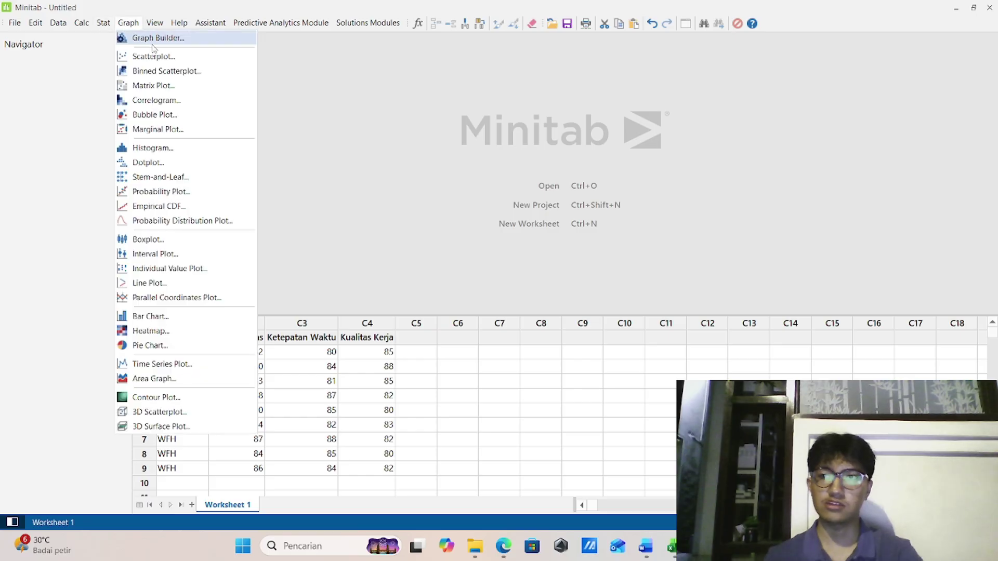
mouse_move(169, 70)
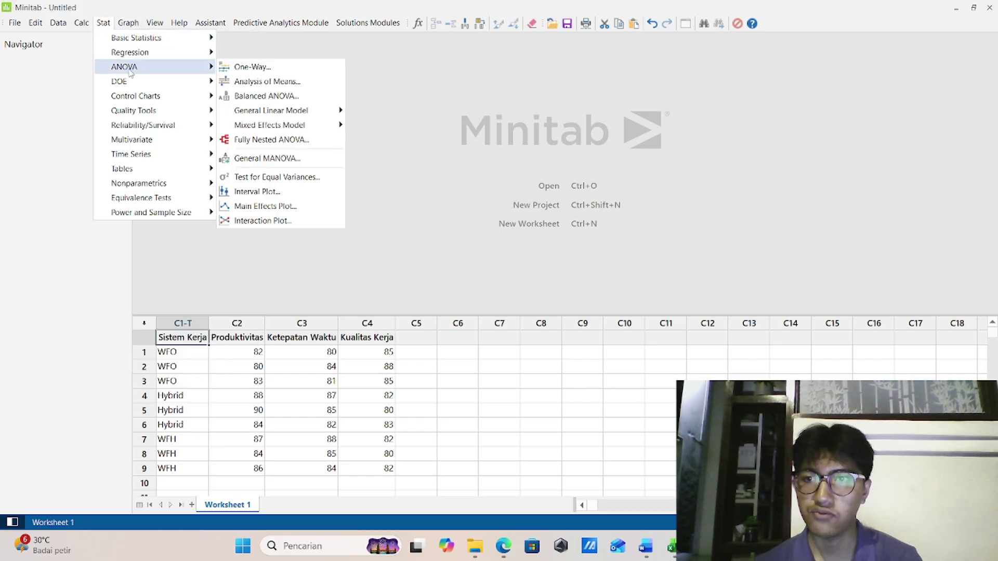
click(300, 159)
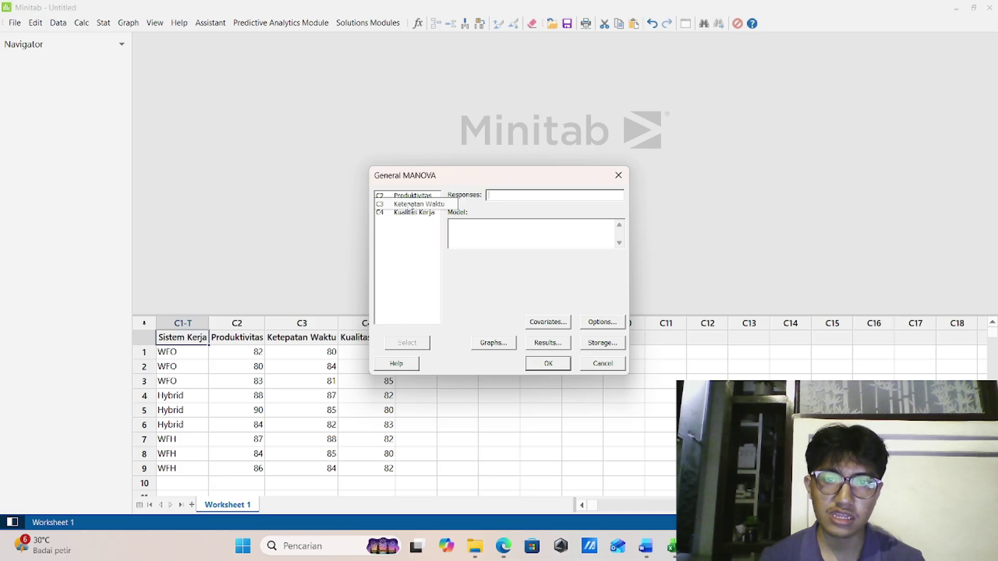
click(405, 202)
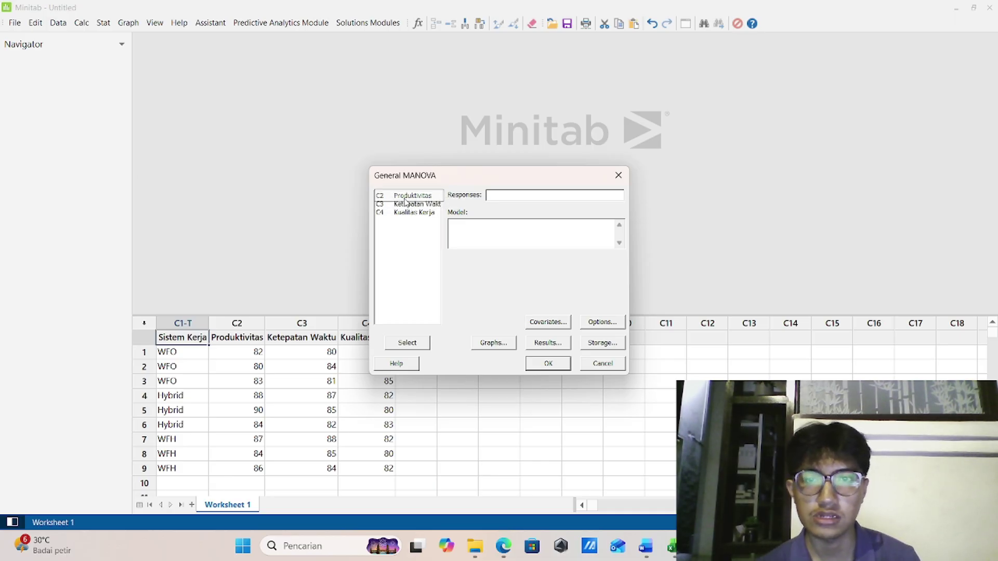
click(405, 201)
click(407, 343)
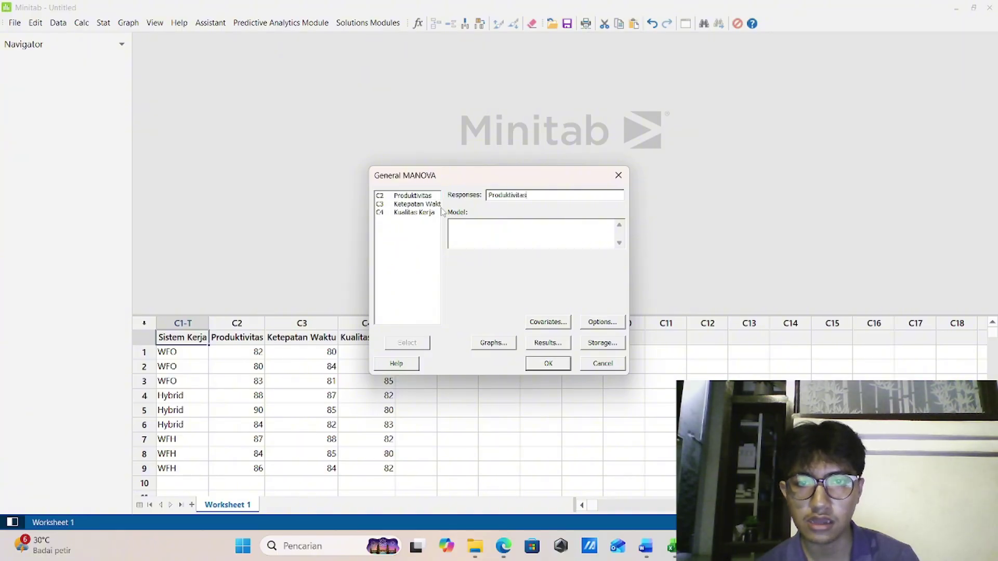
click(413, 213)
click(432, 205)
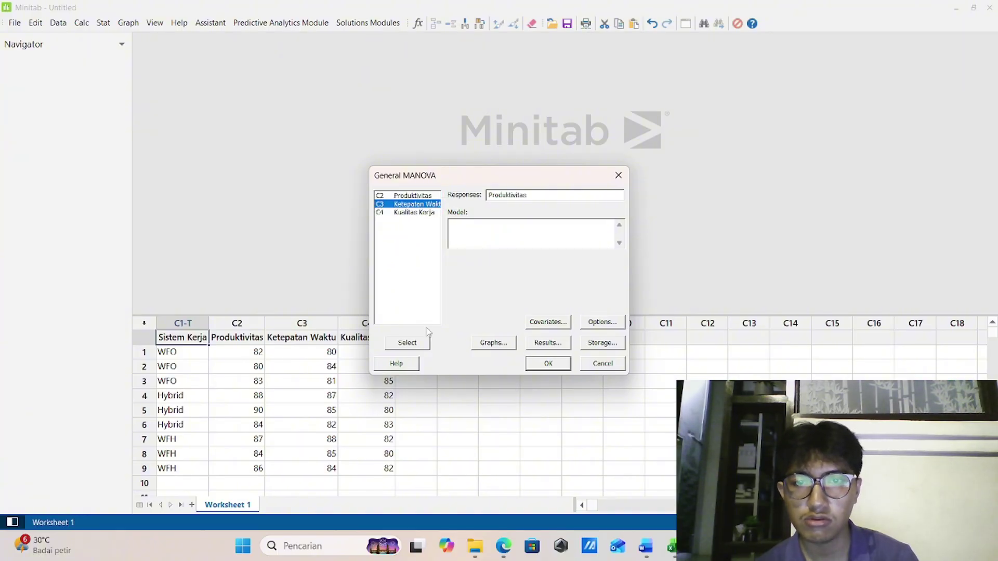
click(412, 344)
click(414, 213)
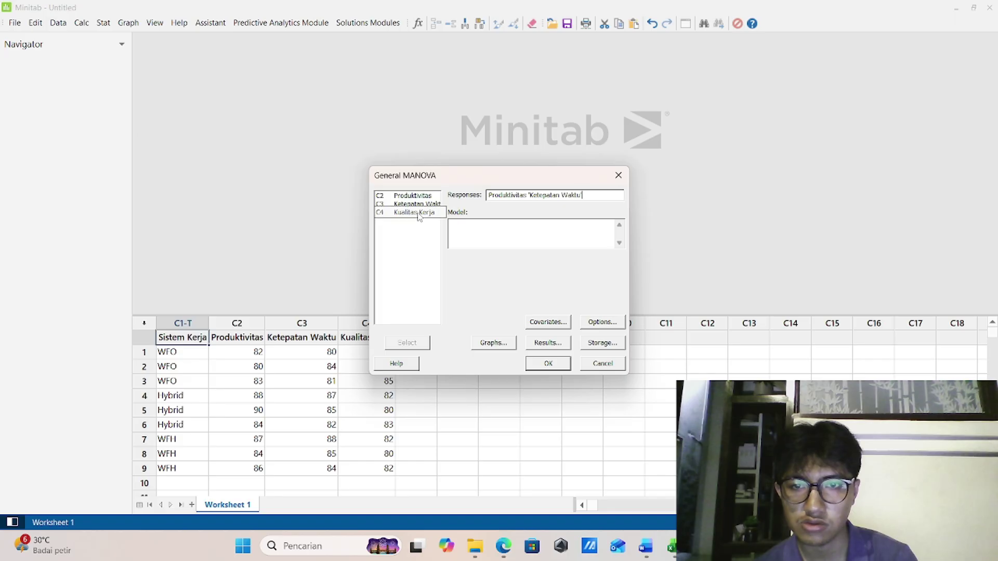
click(410, 340)
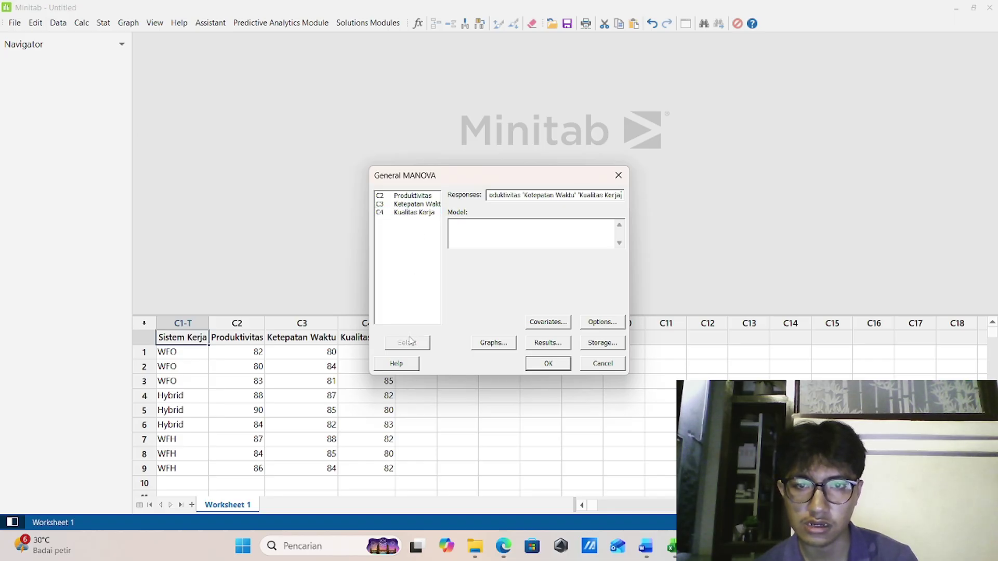
Set Sistem Kerja as the model term and include Univariate analysis of variance in the displayed results
click(490, 226)
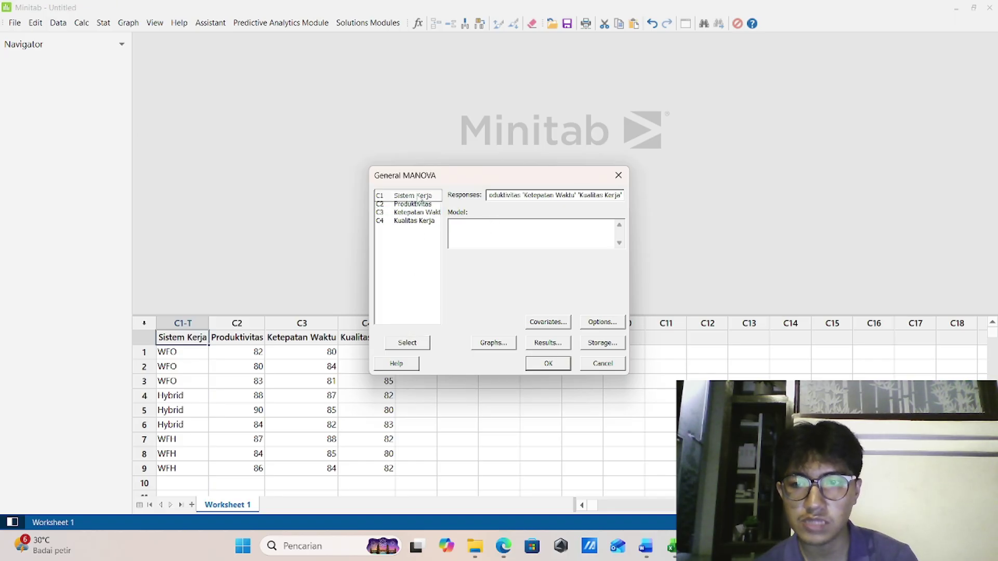
click(414, 196)
click(407, 342)
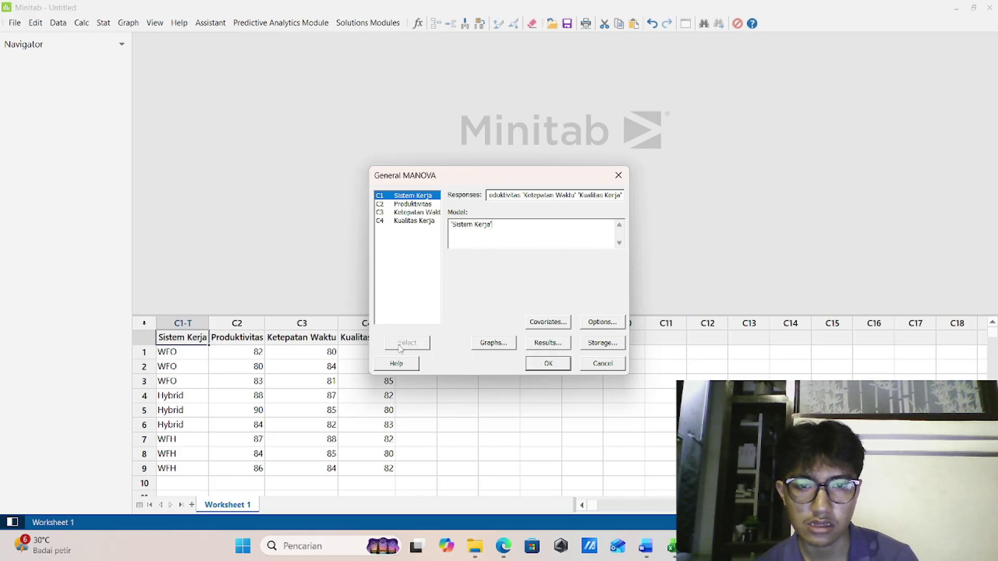
click(547, 342)
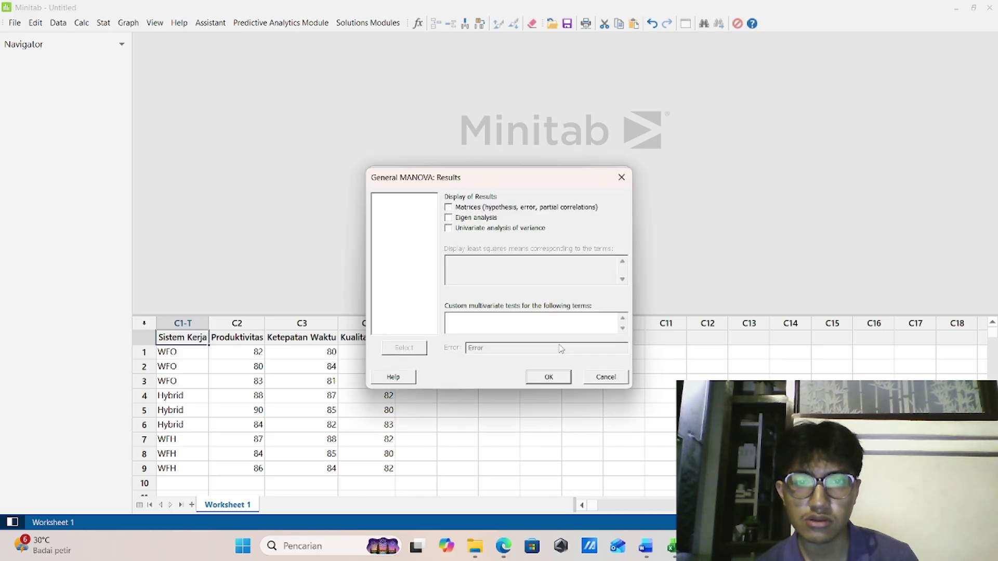
click(447, 228)
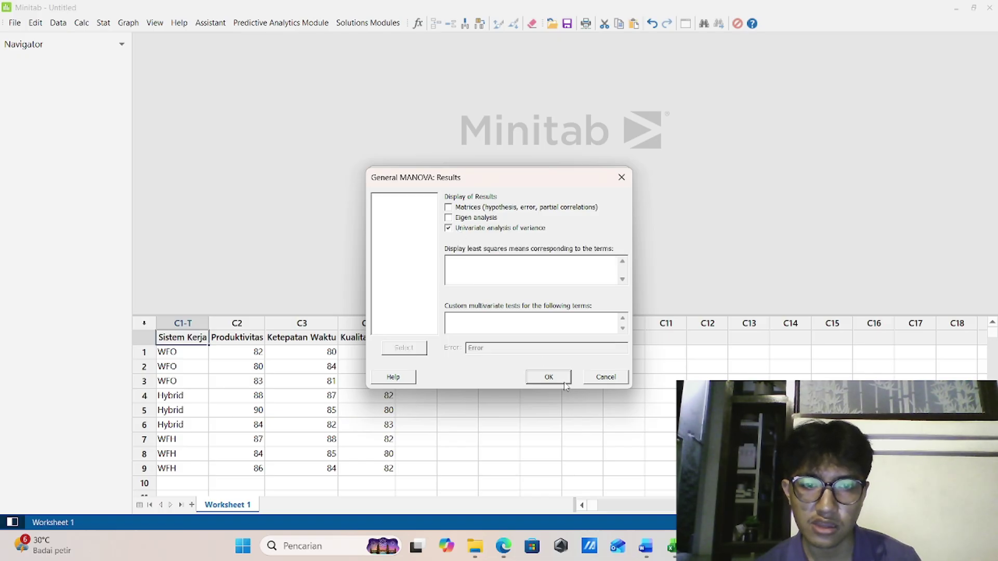
click(548, 377)
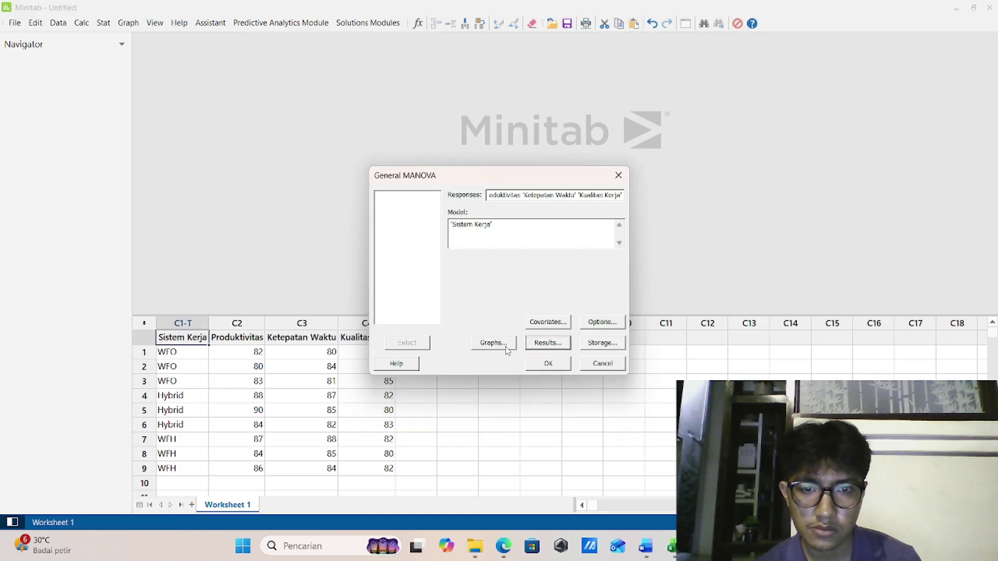
Review the Options, Covariates, Graphs and Storage settings of the General MANOVA, and run the analysis
click(600, 322)
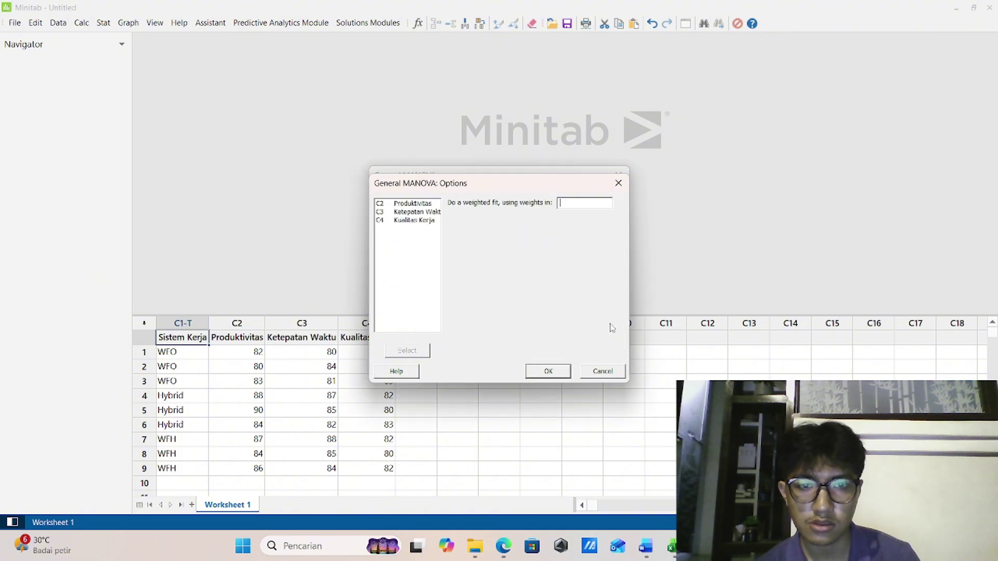
click(618, 183)
click(545, 324)
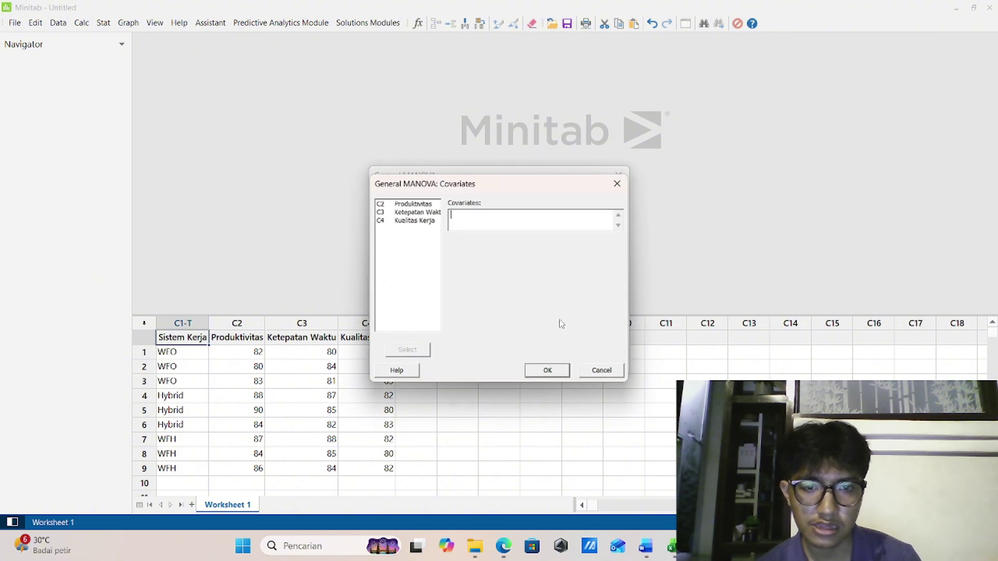
click(618, 183)
click(494, 342)
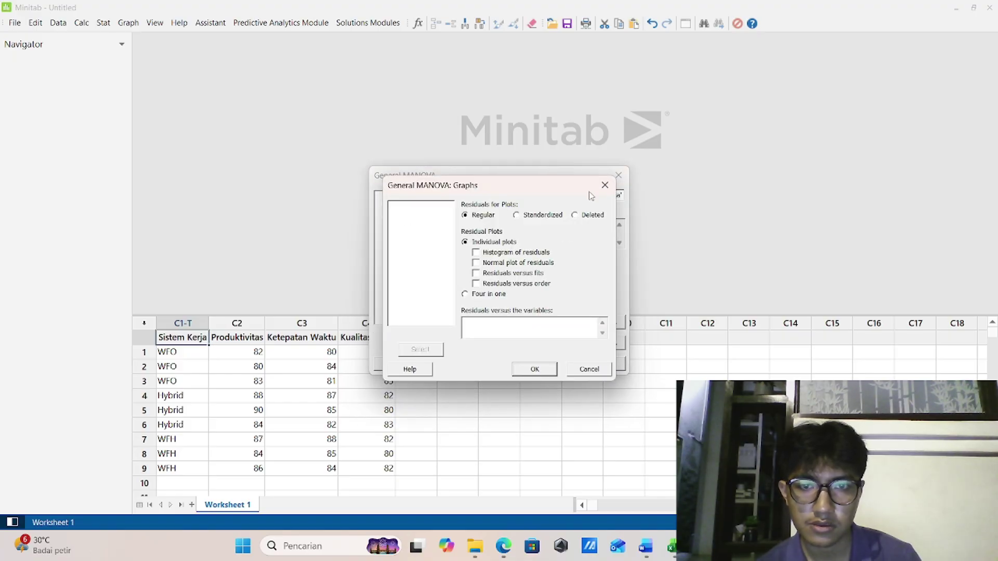
click(604, 185)
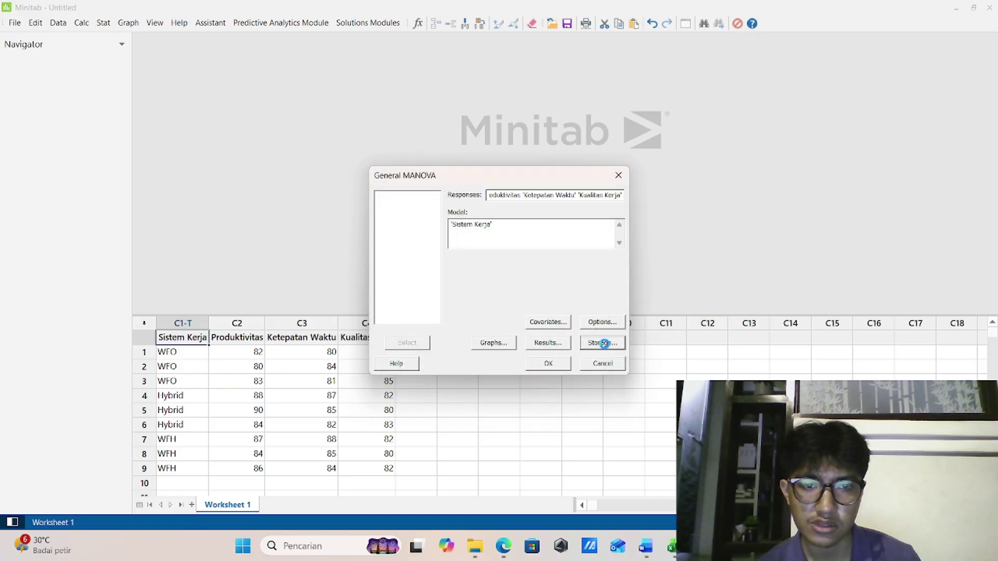
click(605, 343)
click(581, 210)
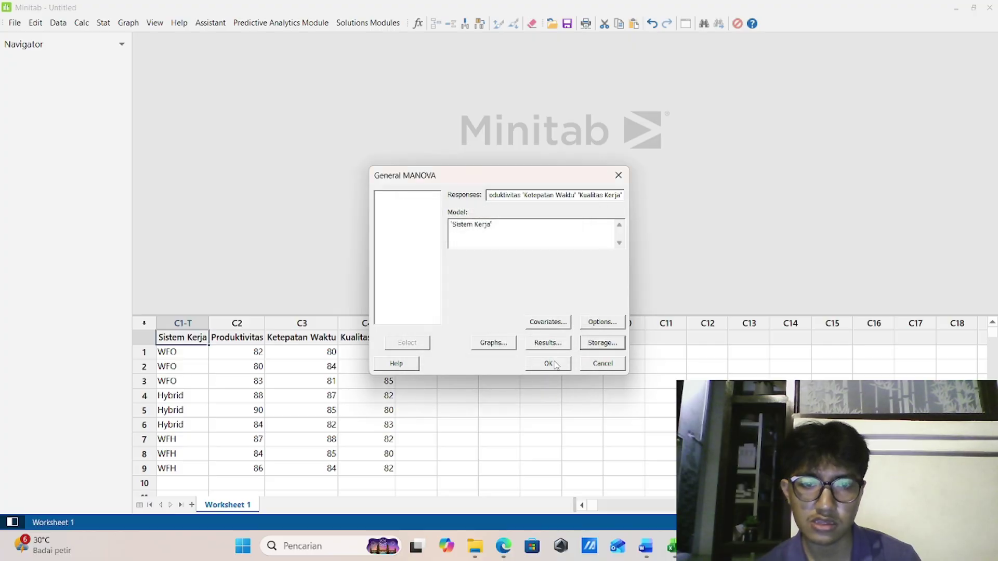
click(548, 364)
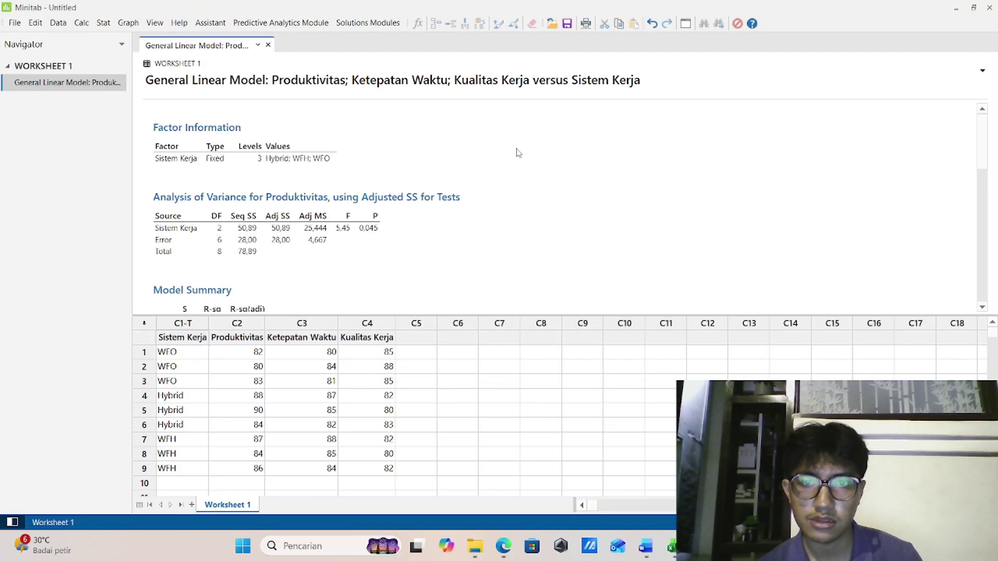
Examine the analysis of variance for the responses, the Model Summary tables and the P-values of the MANOVA tests for Sistem Kerja
scroll(518, 153, down, 1)
scroll(518, 153, down, 10)
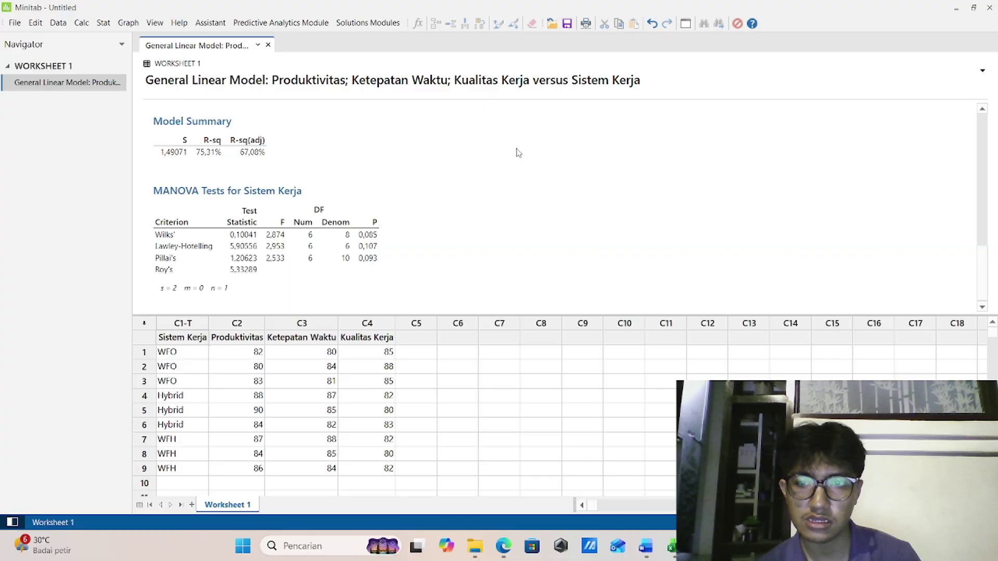
drag(983, 270, 983, 140)
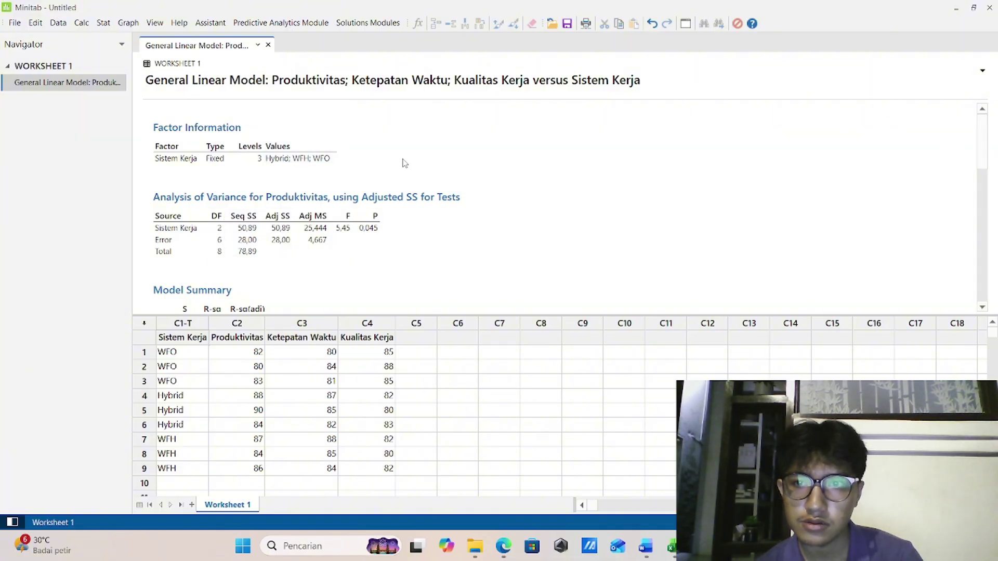
scroll(403, 161, down, 1)
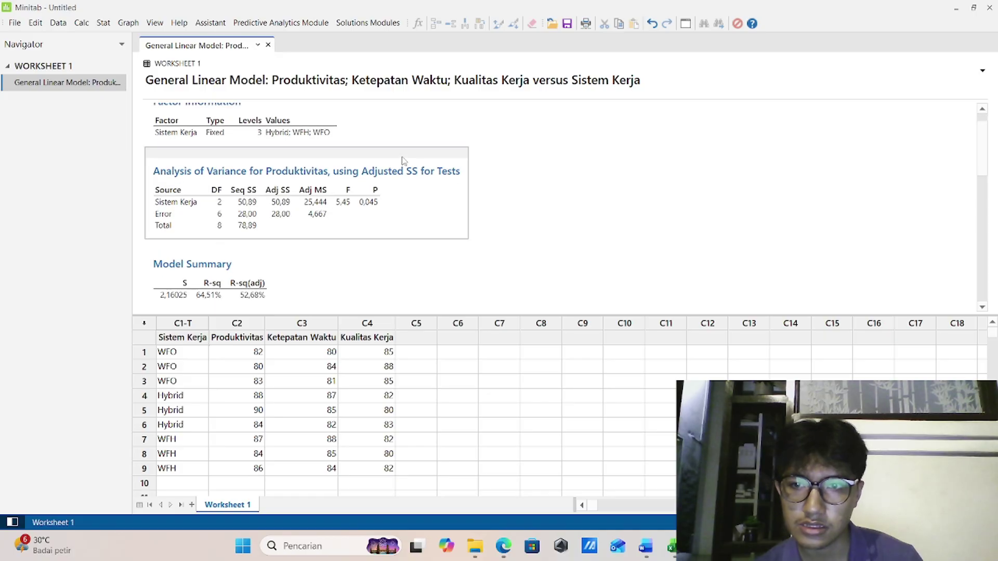
scroll(404, 161, down, 2)
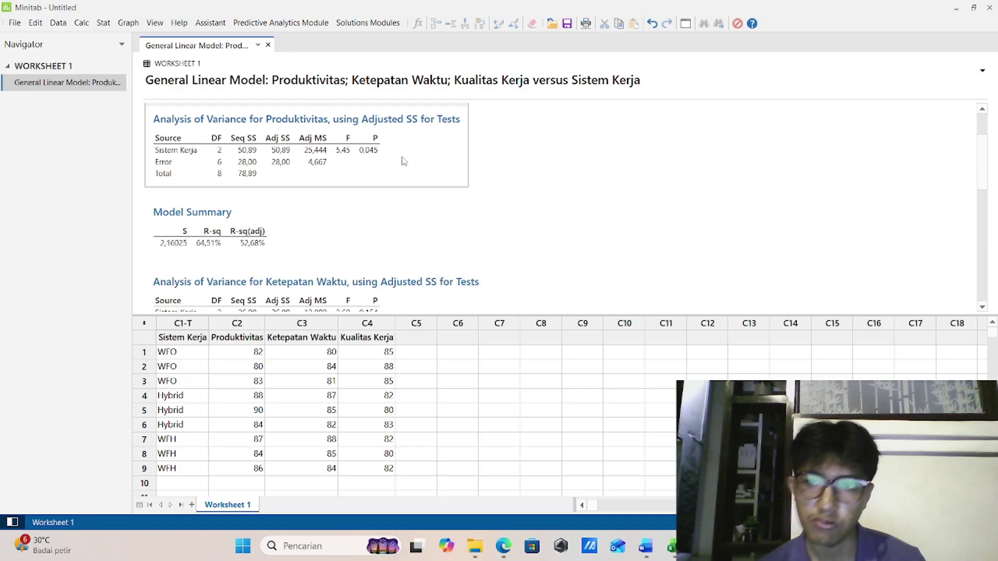
scroll(404, 161, up, 5)
scroll(404, 161, down, 14)
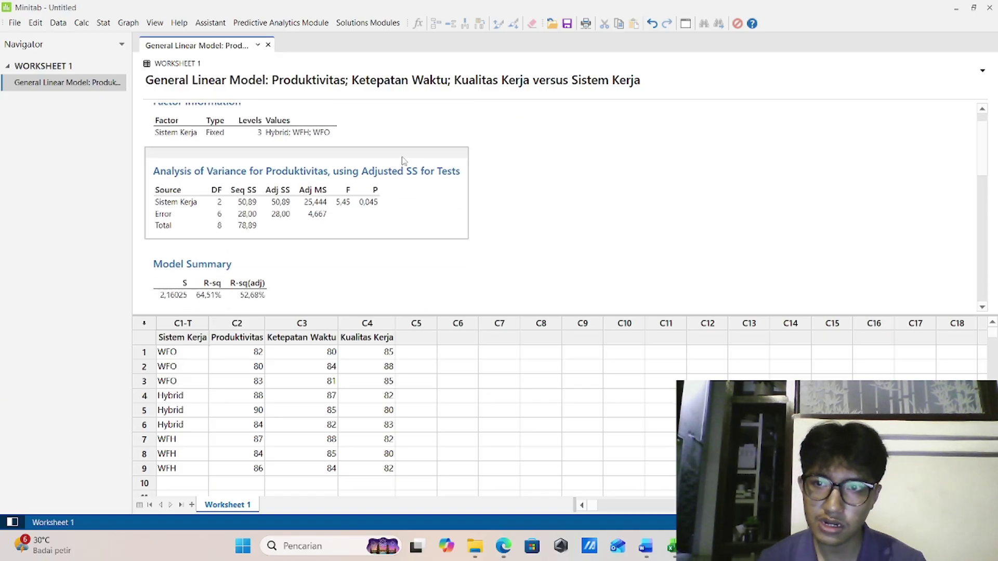
scroll(404, 161, down, 7)
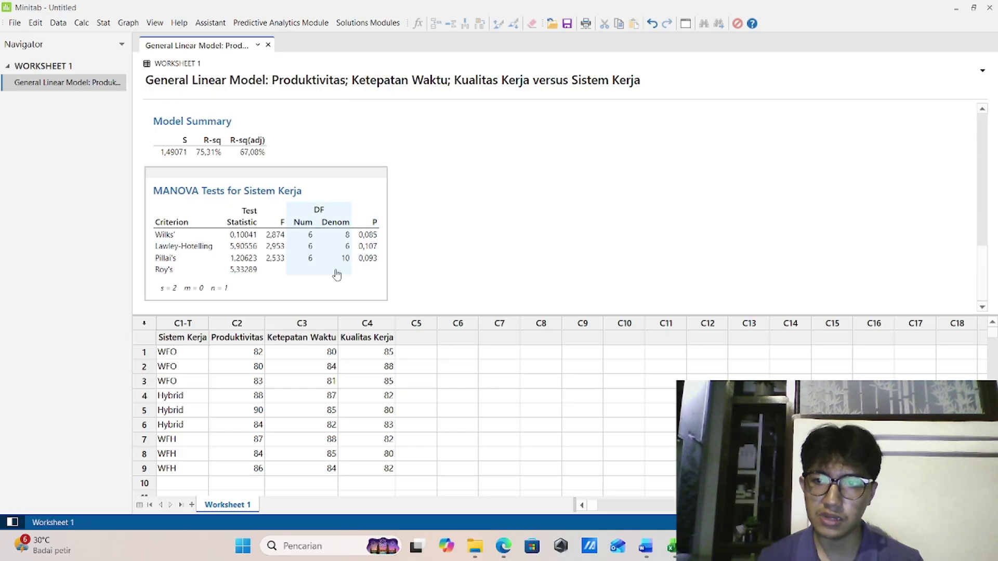
click(372, 266)
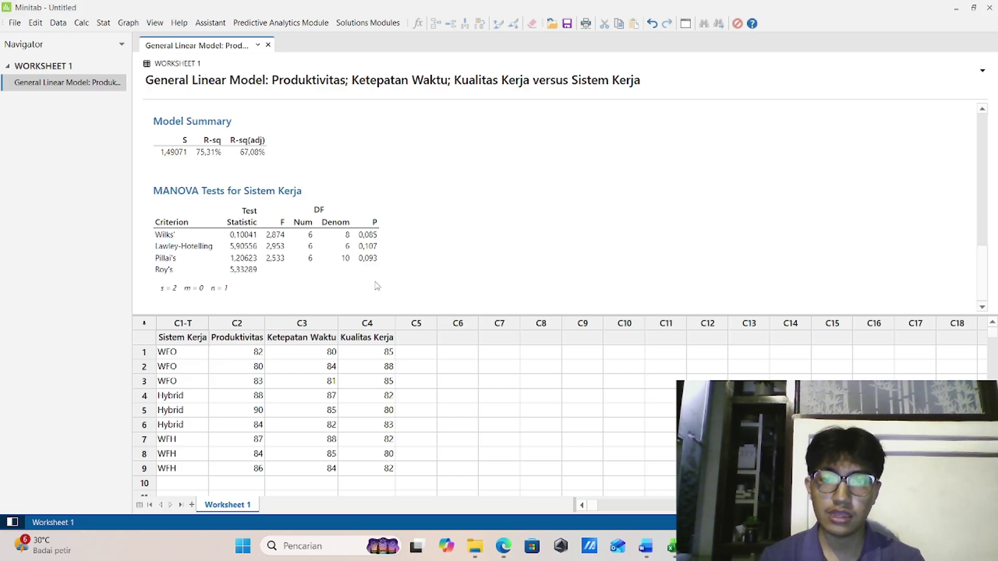
click(370, 240)
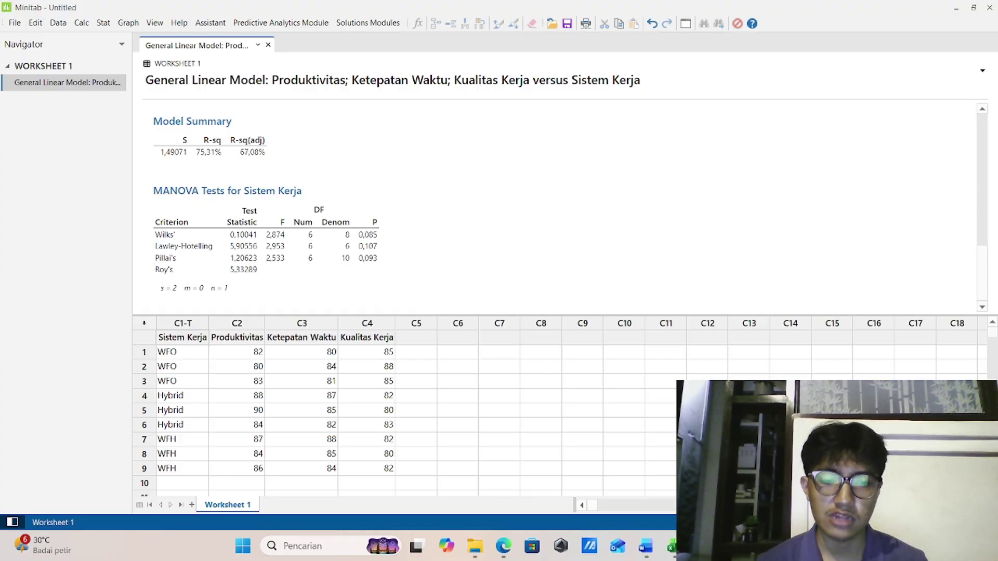
mouse_move(703, 546)
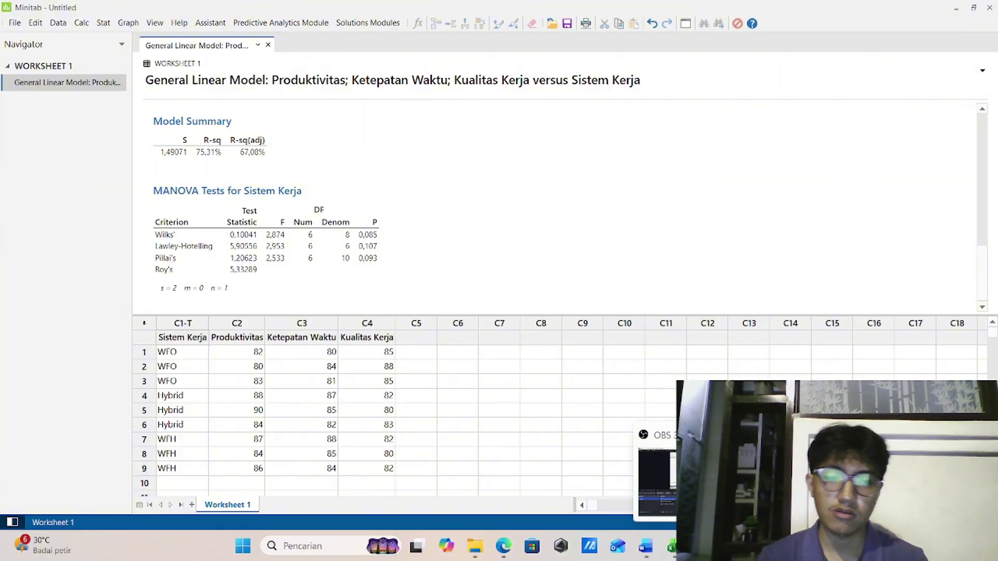
click(703, 546)
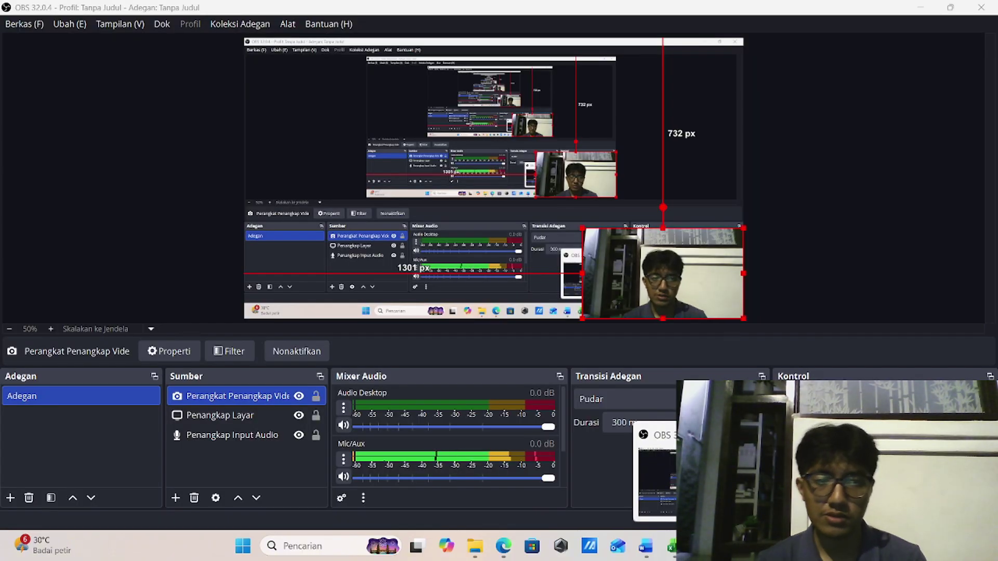